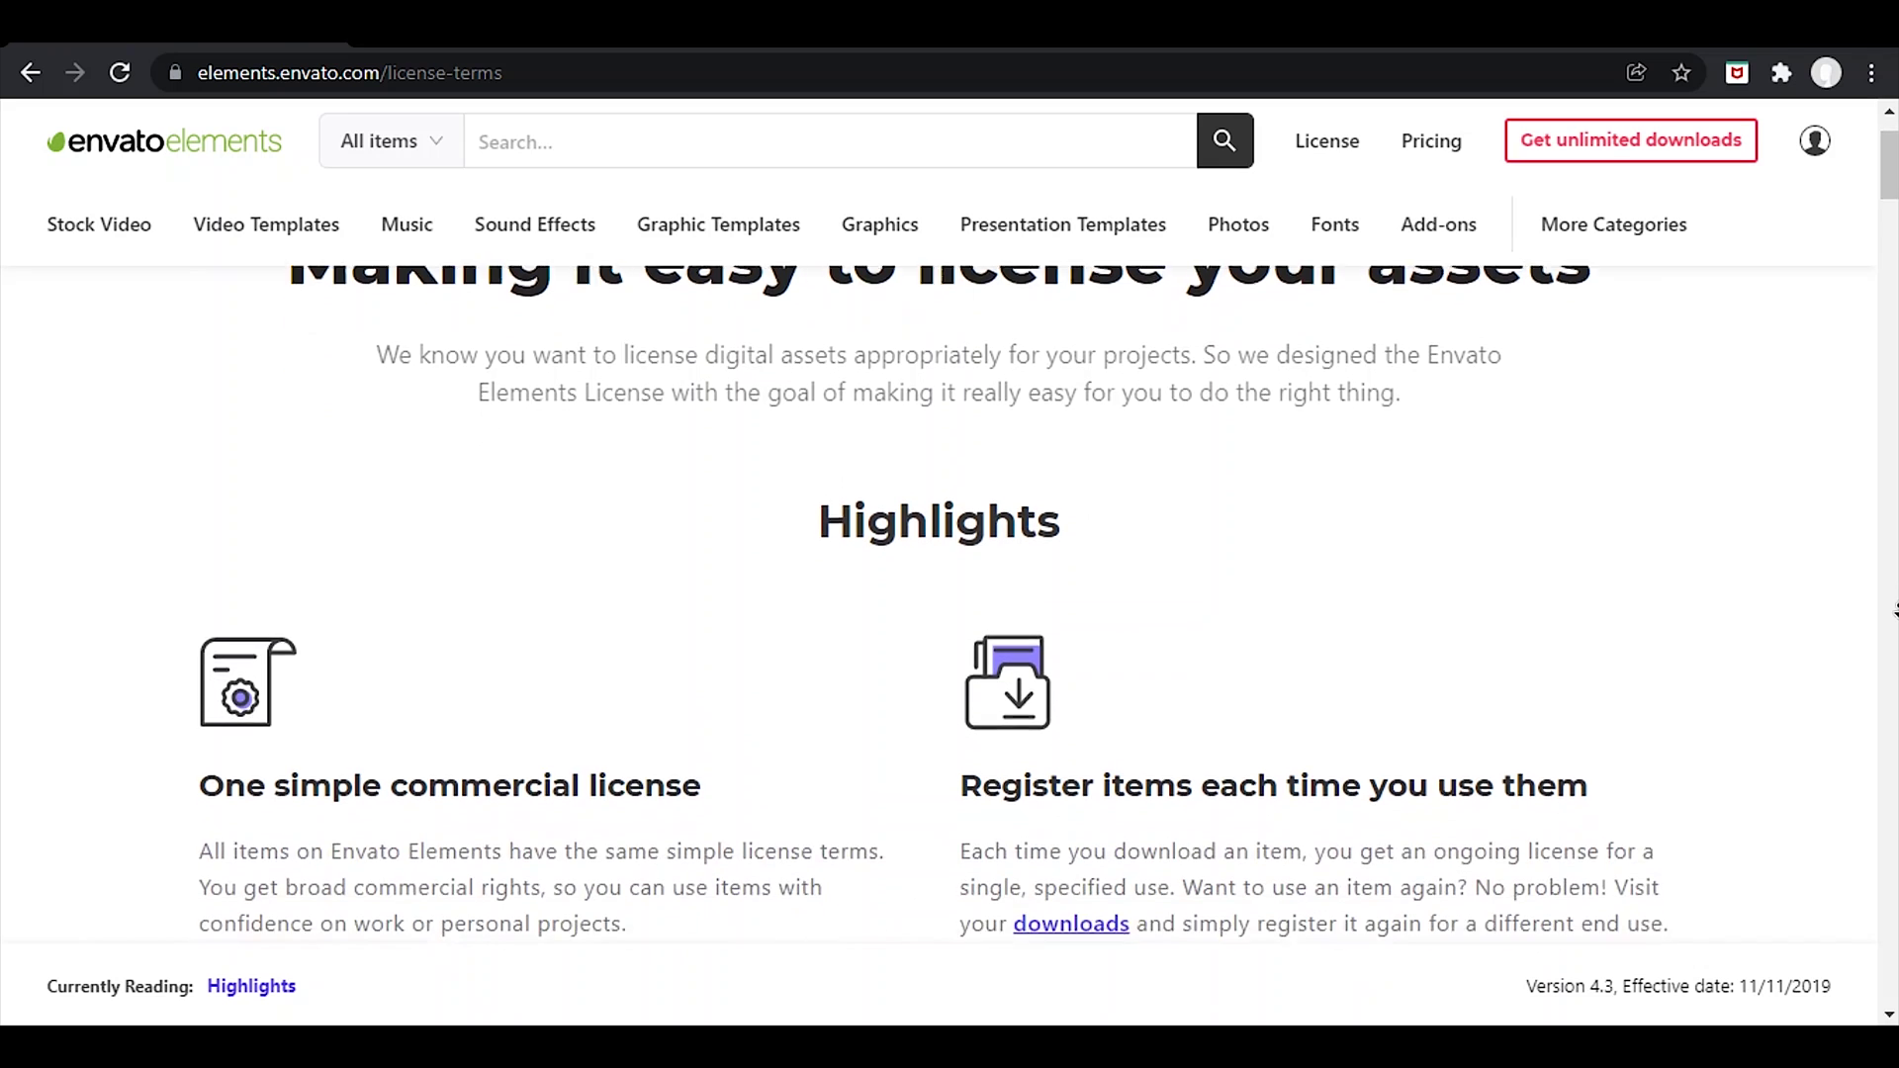
{"action": "scroll", "coordinate": [1894, 610], "scroll_direction": "down", "scroll_amount": 2}
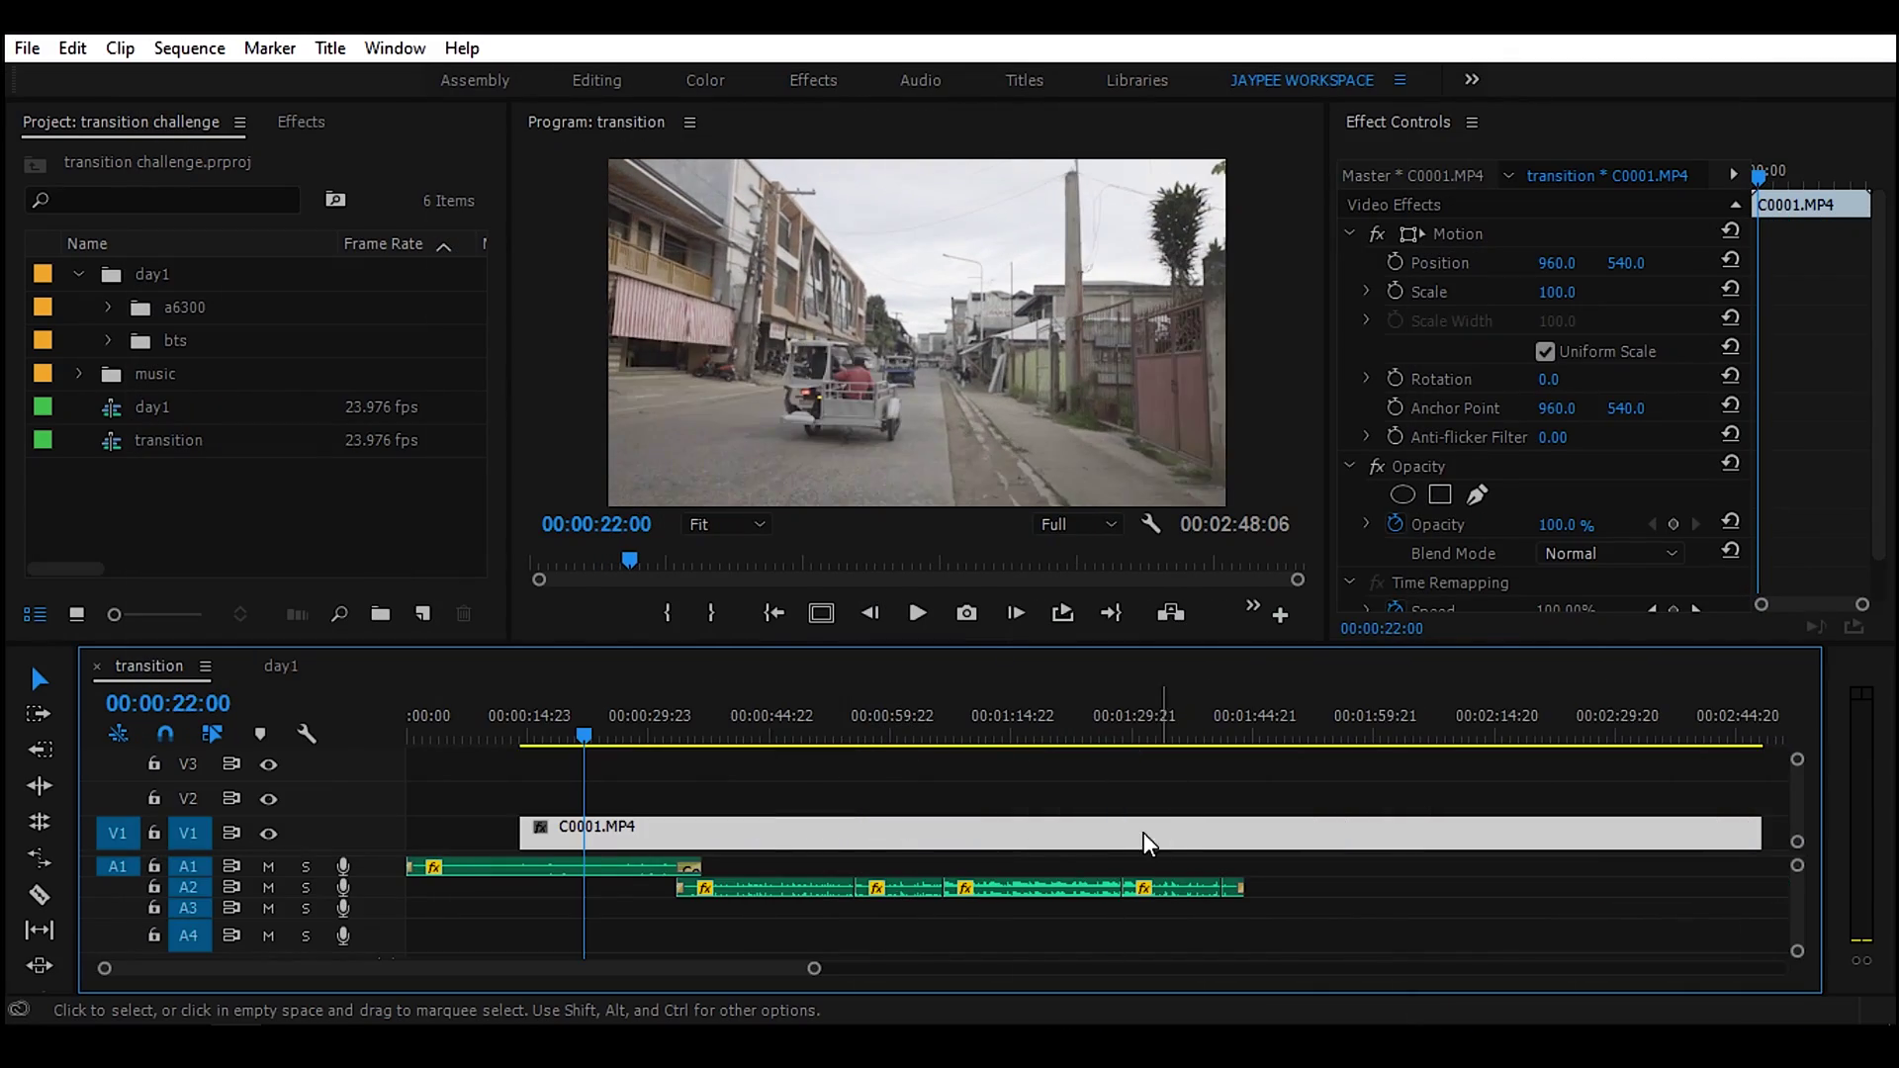
Speed C0001.MP4 up to 10000% and replace it with an After Effects composition.
{"action": "left_click_drag", "start_coordinate": [661, 734], "coordinate": [886, 744]}
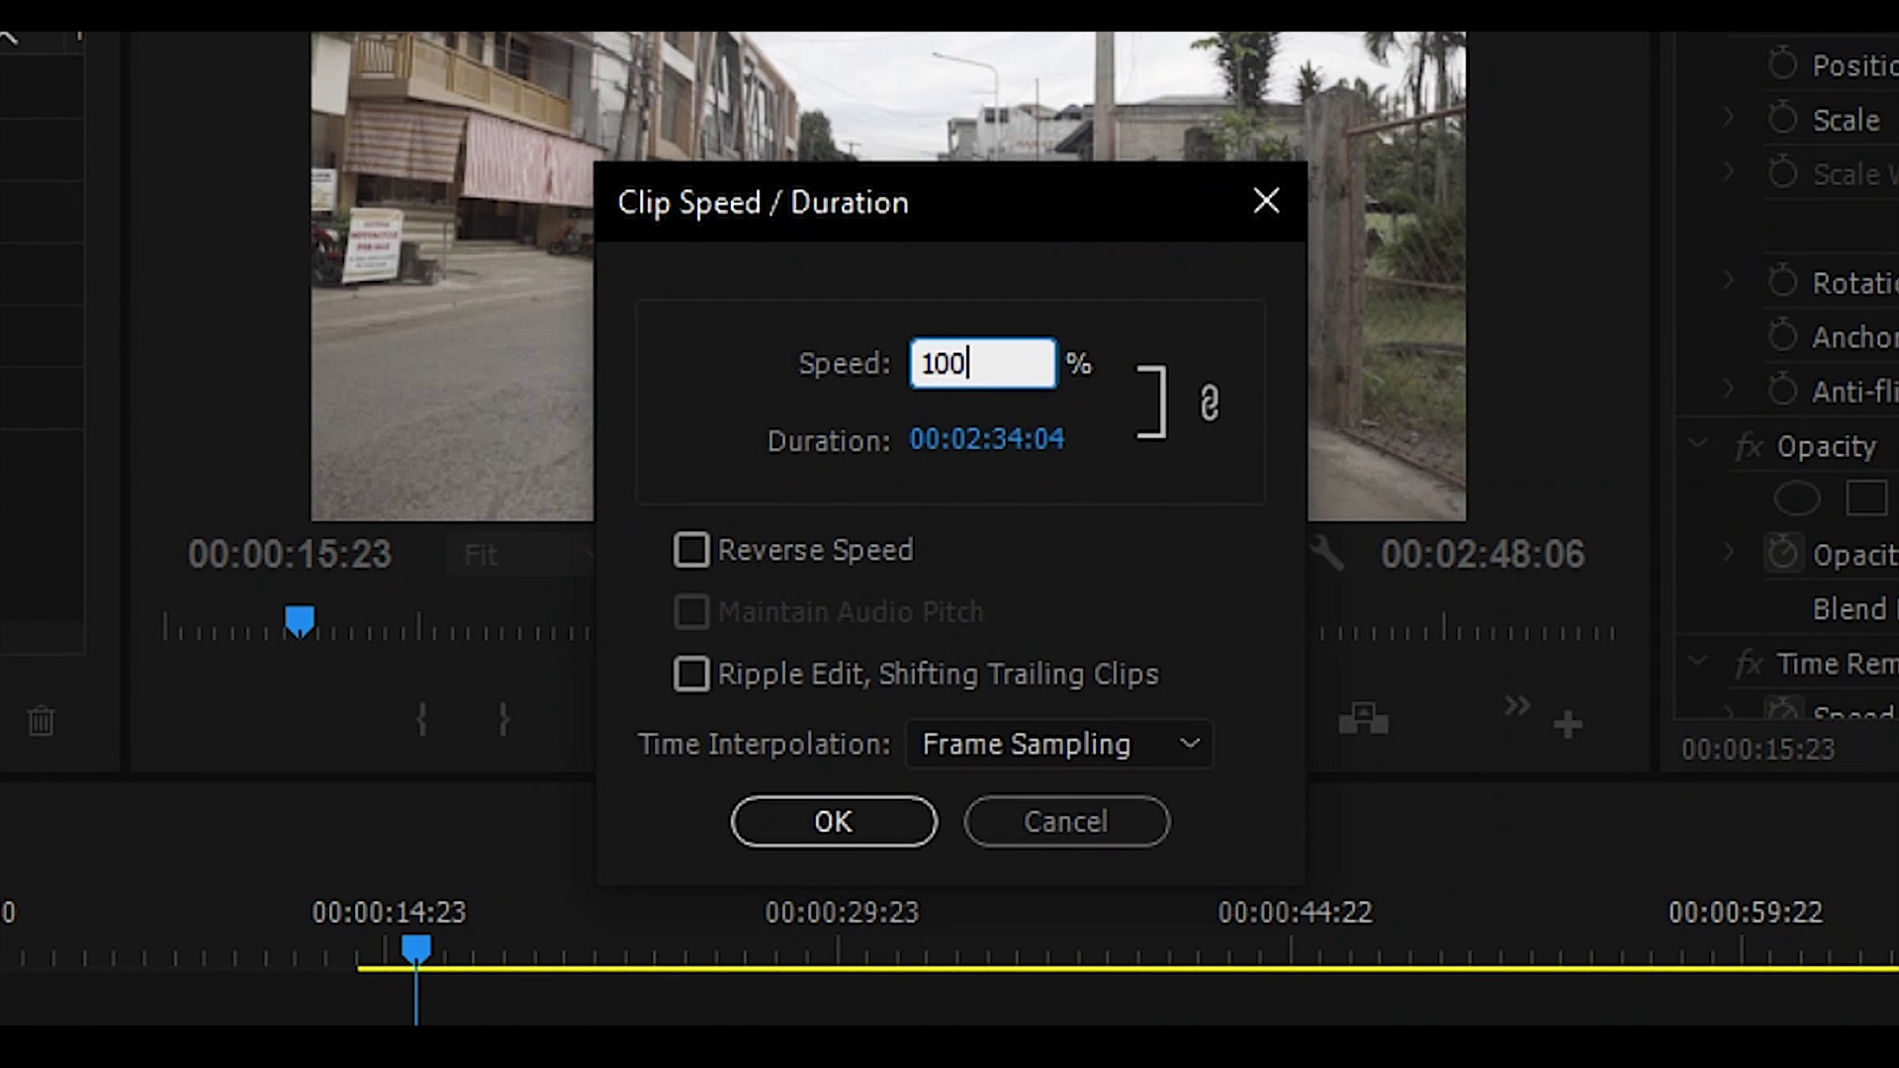
{"action": "key", "text": "Return"}
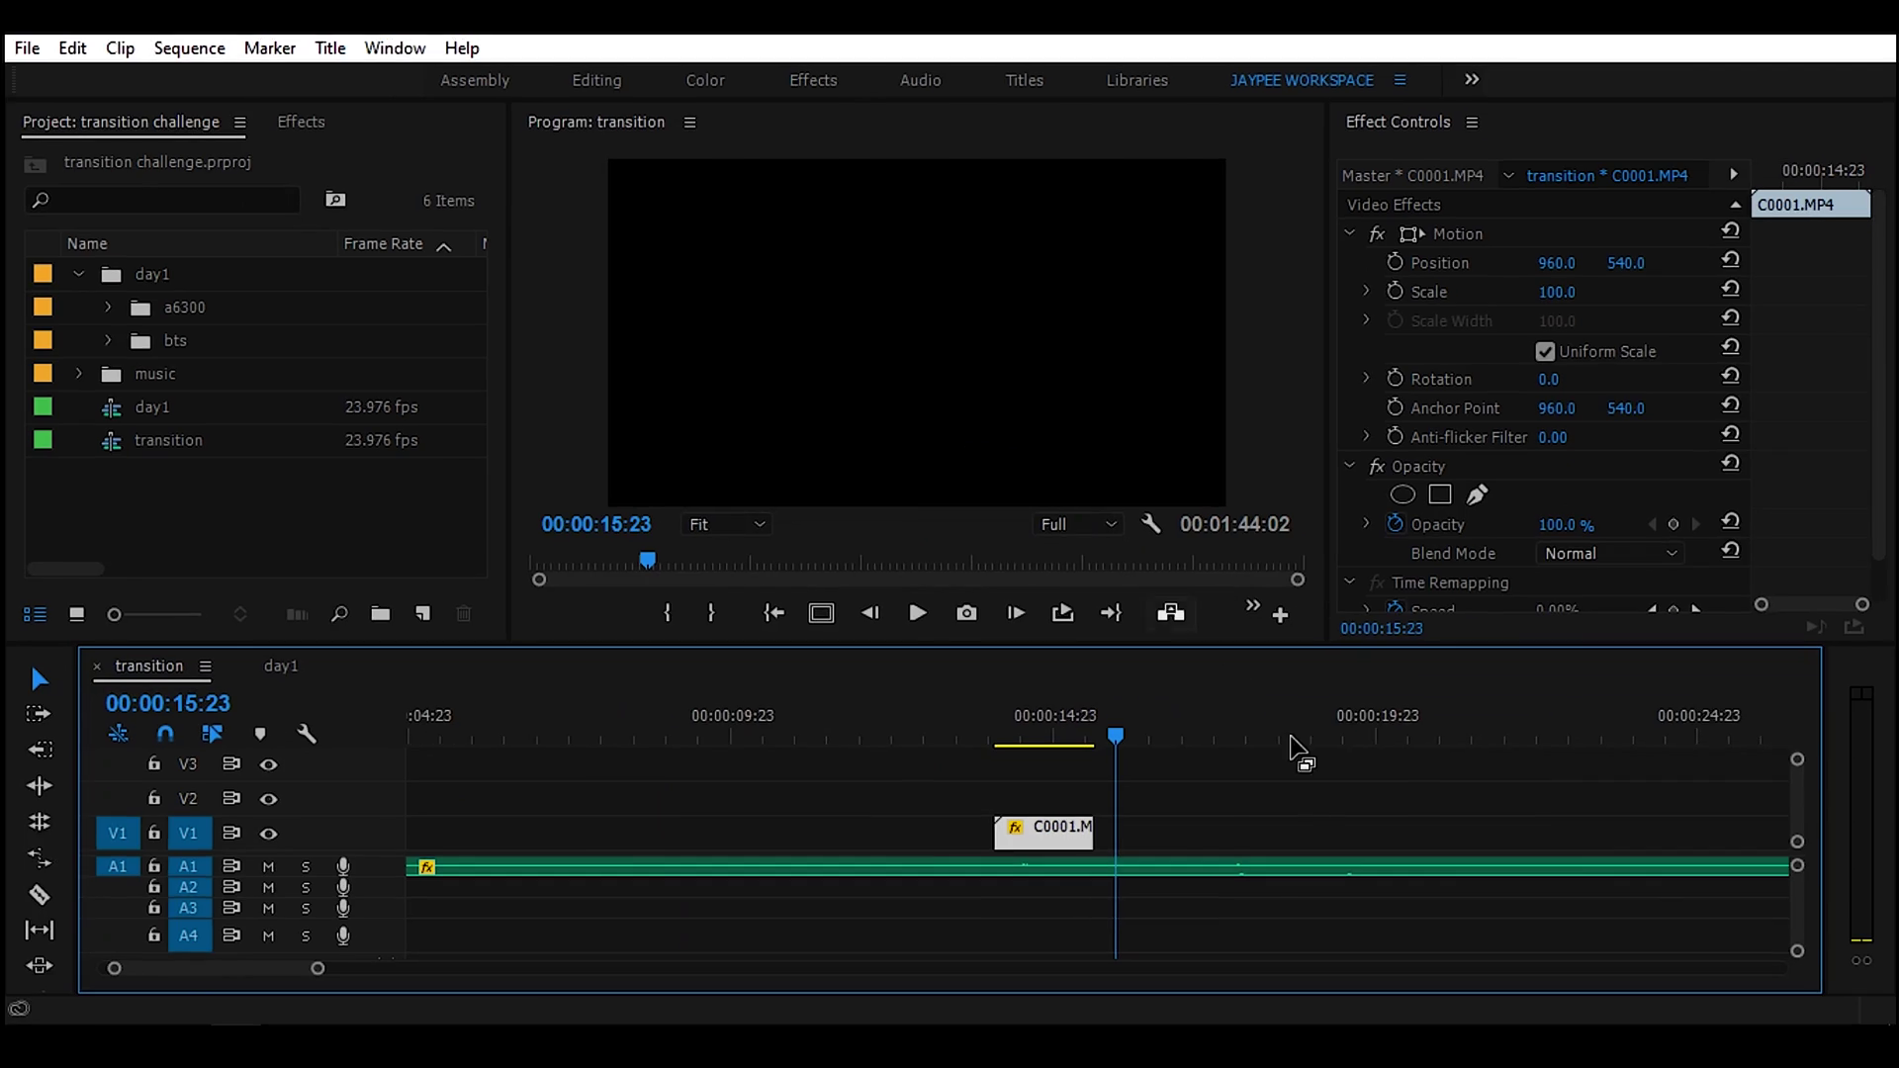
{"action": "key", "text": "equal"}
{"action": "left_click_drag", "start_coordinate": [1111, 738], "coordinate": [918, 730]}
{"action": "right_click", "coordinate": [977, 834]}
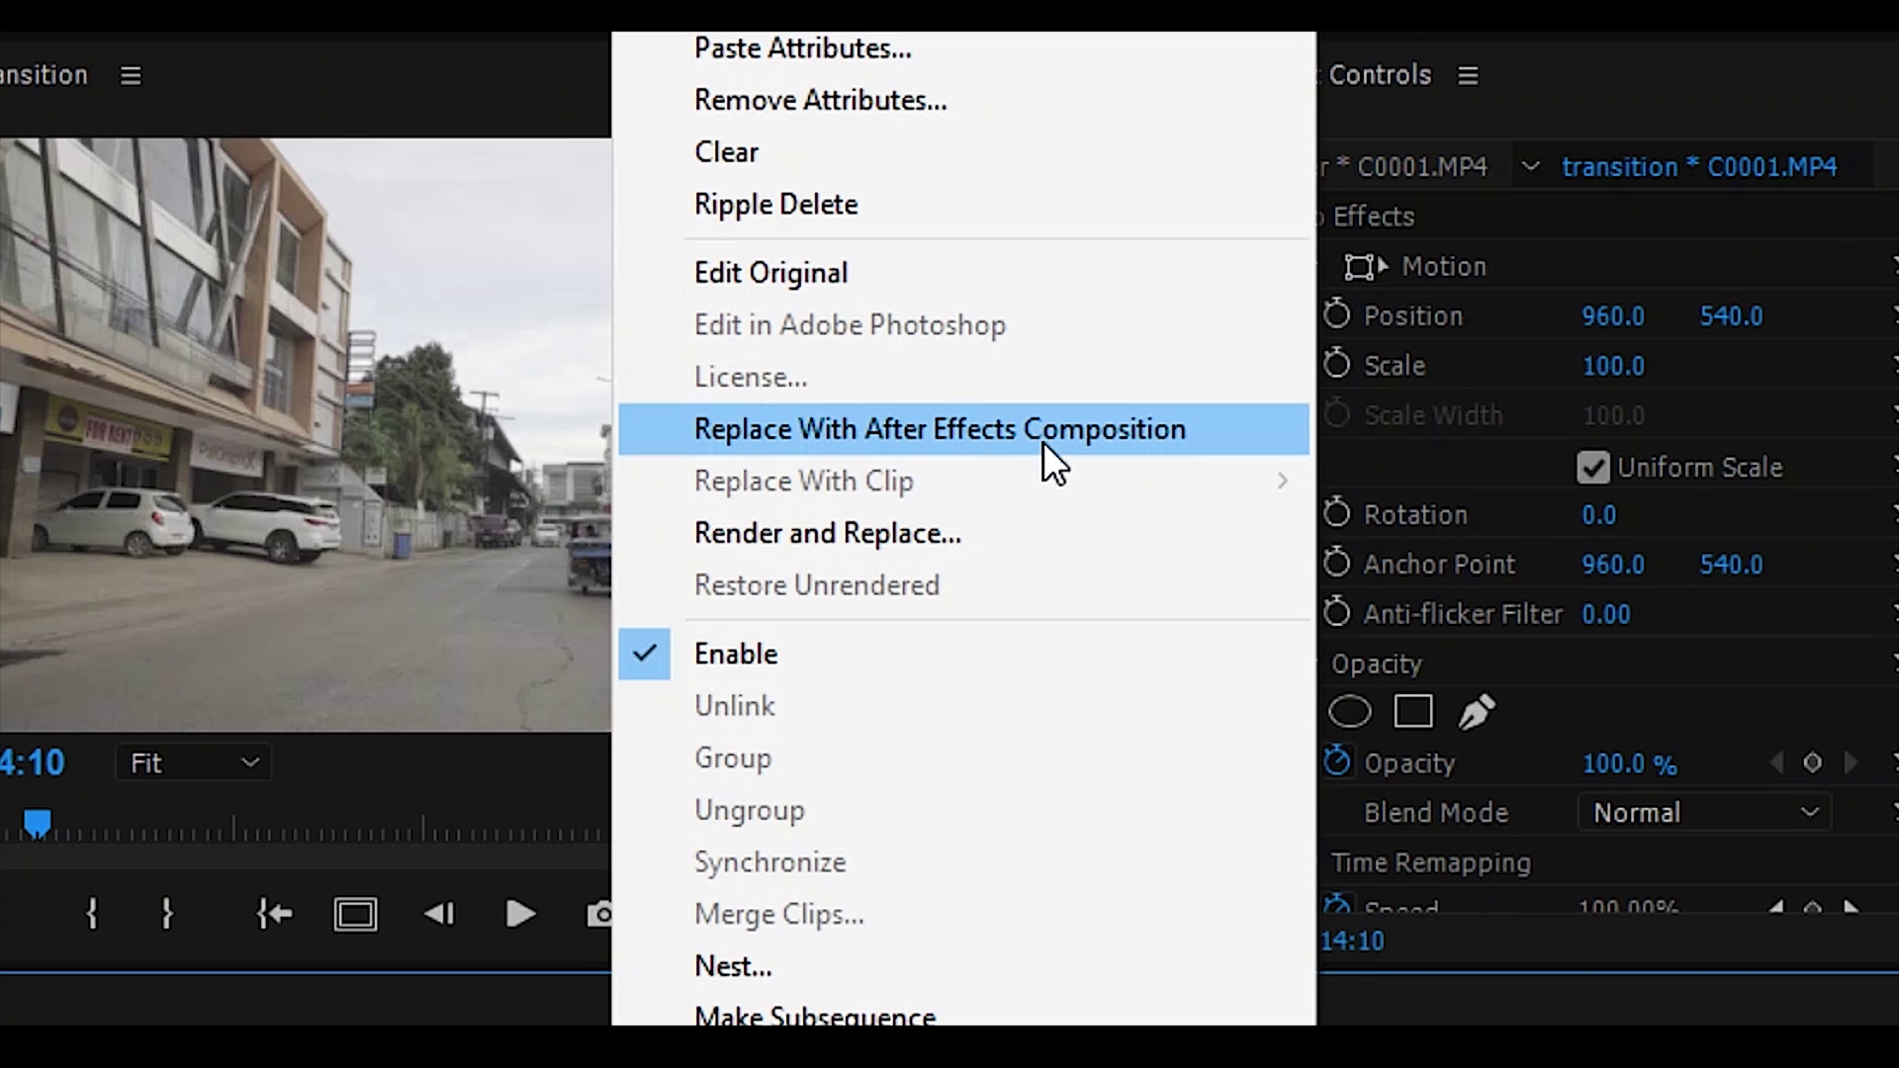
{"action": "left_click", "coordinate": [1040, 435]}
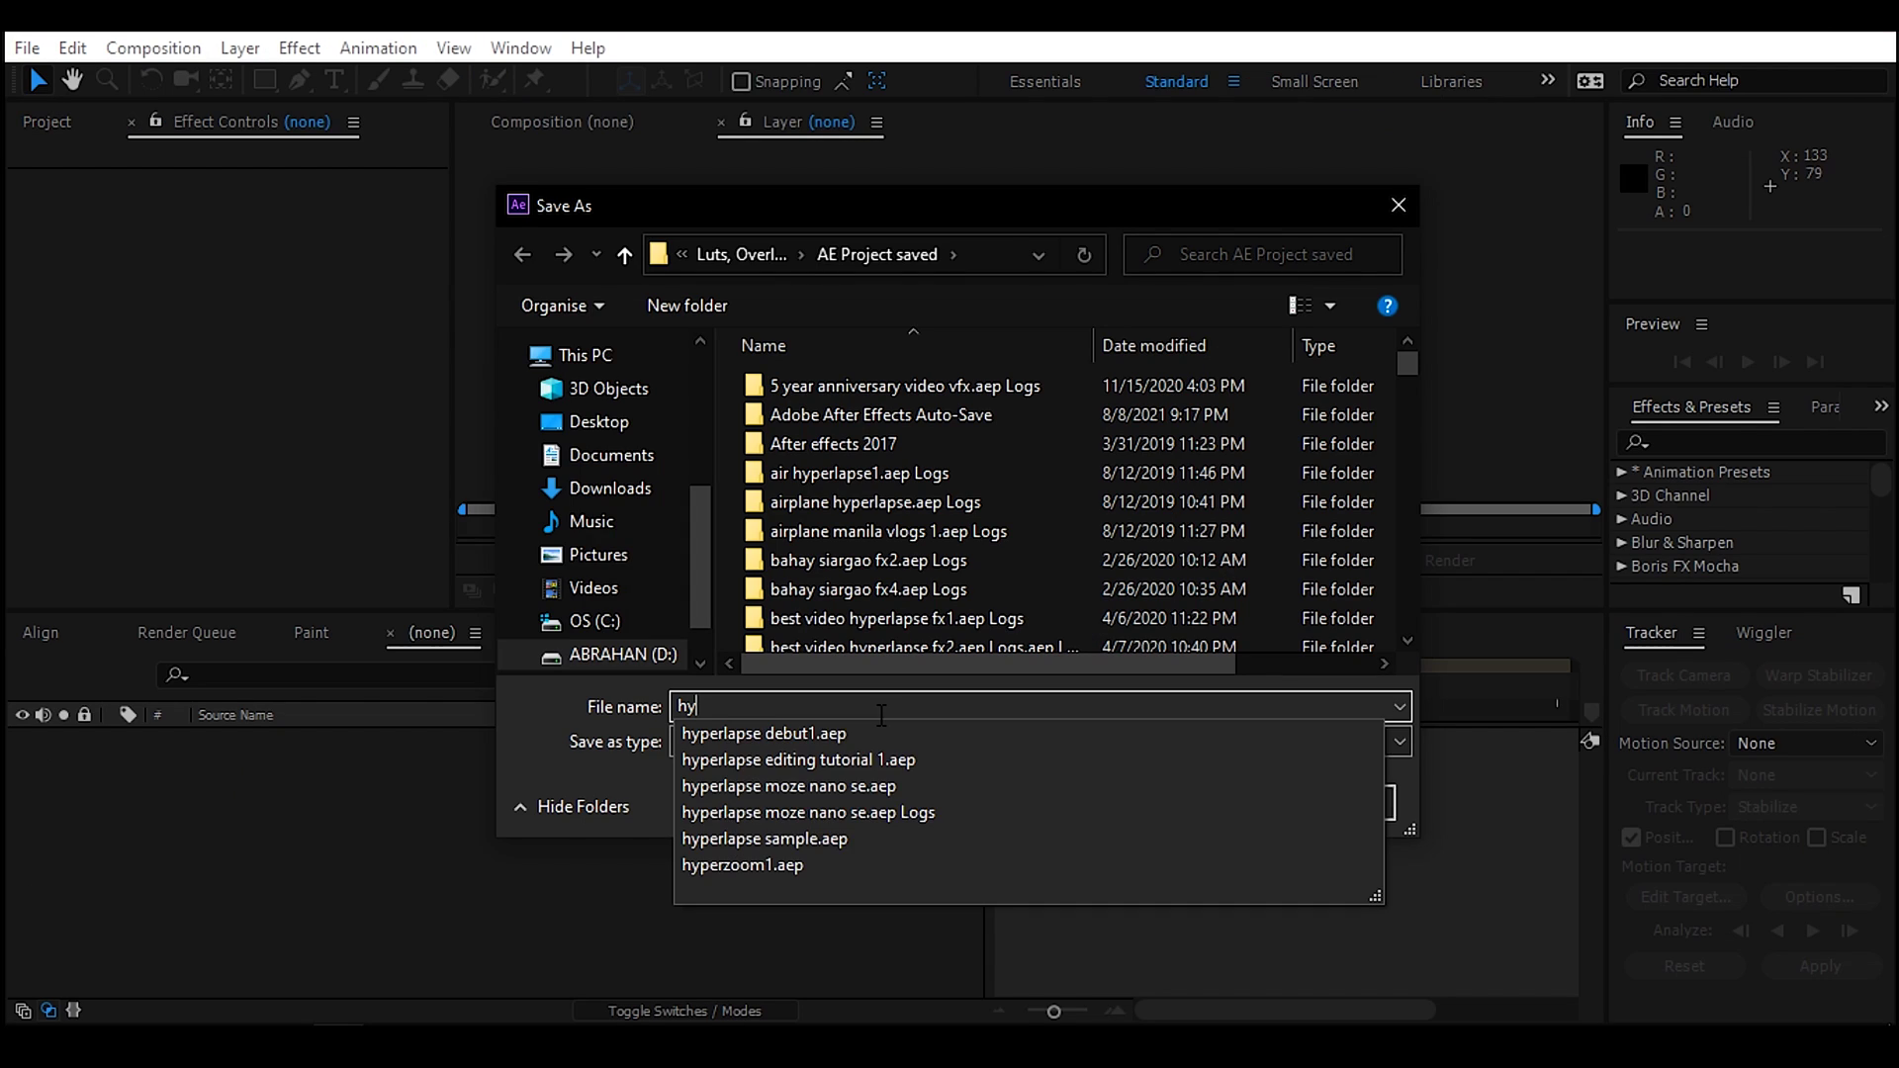
Save the new After Effects project as 'hyperzoom' in the AE Project saved folder.
{"action": "type", "text": "erzoom"}
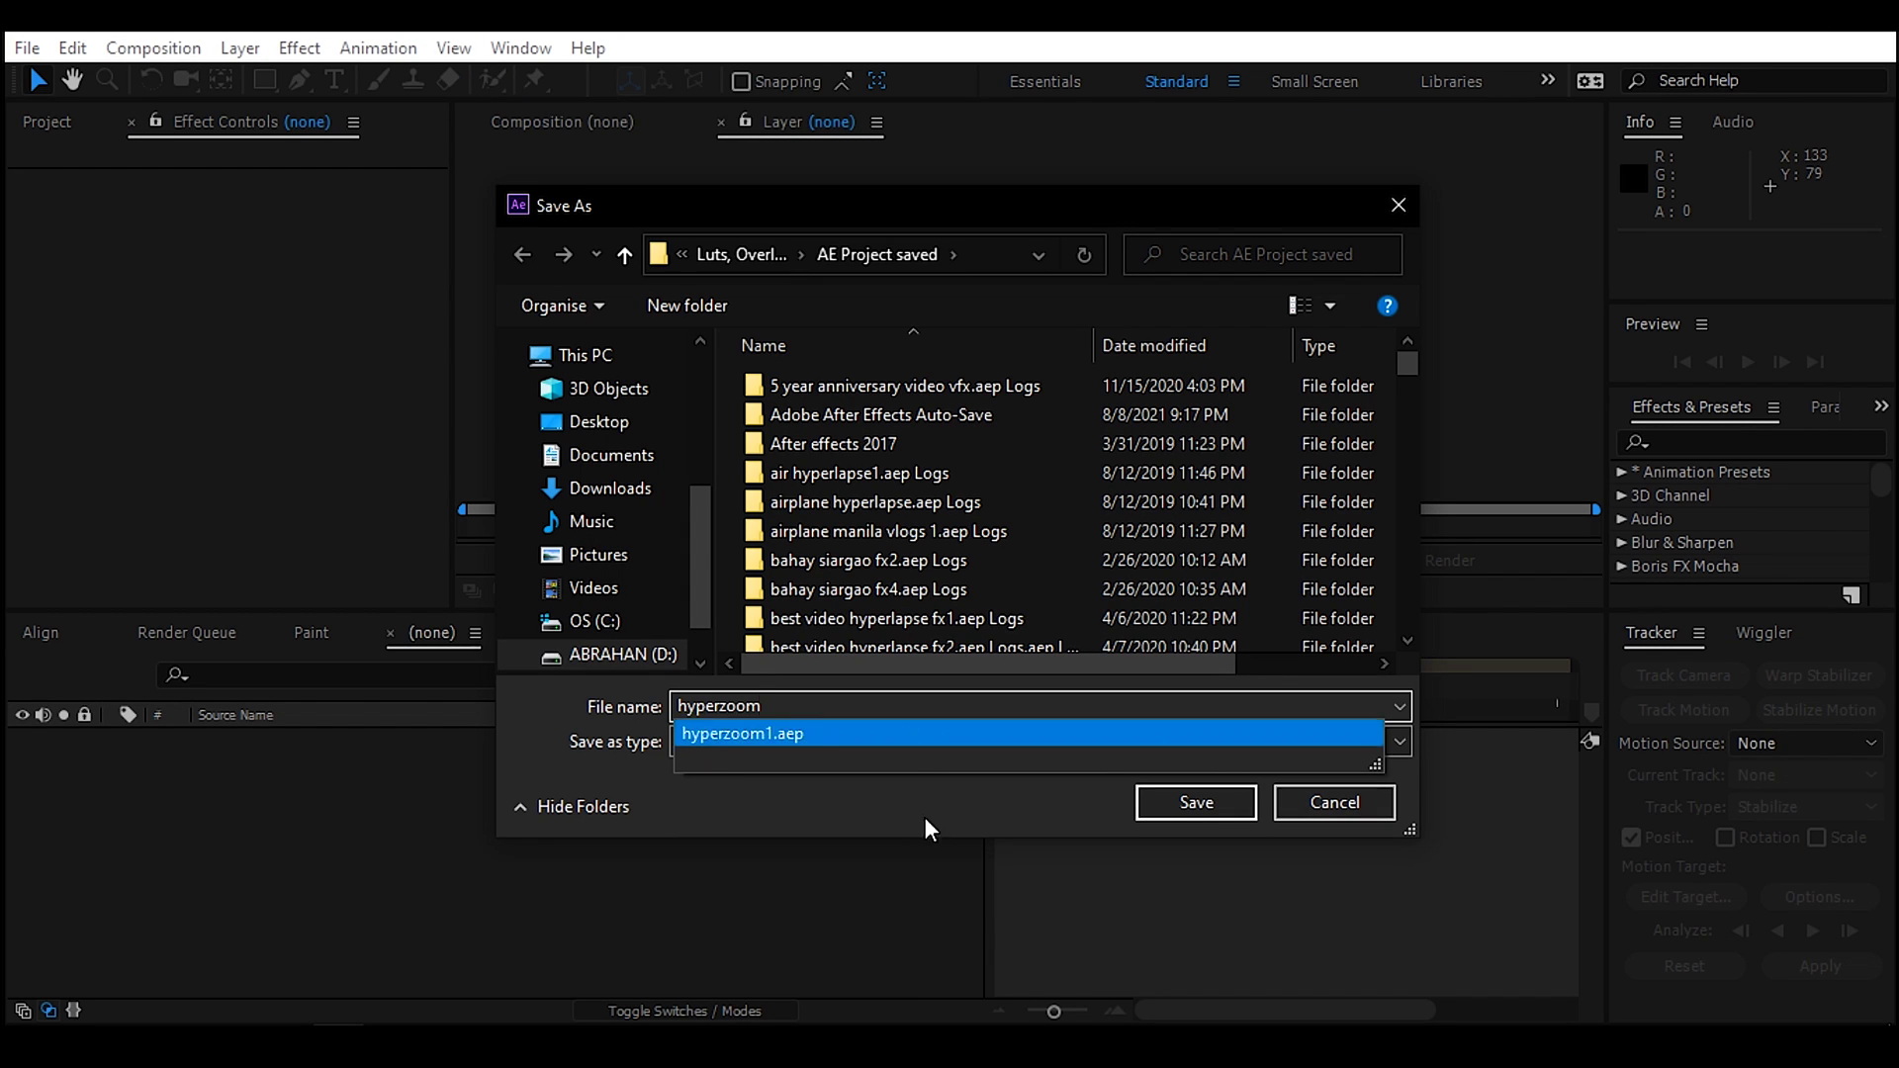
{"action": "left_click", "coordinate": [1123, 837]}
{"action": "key", "text": "Return"}
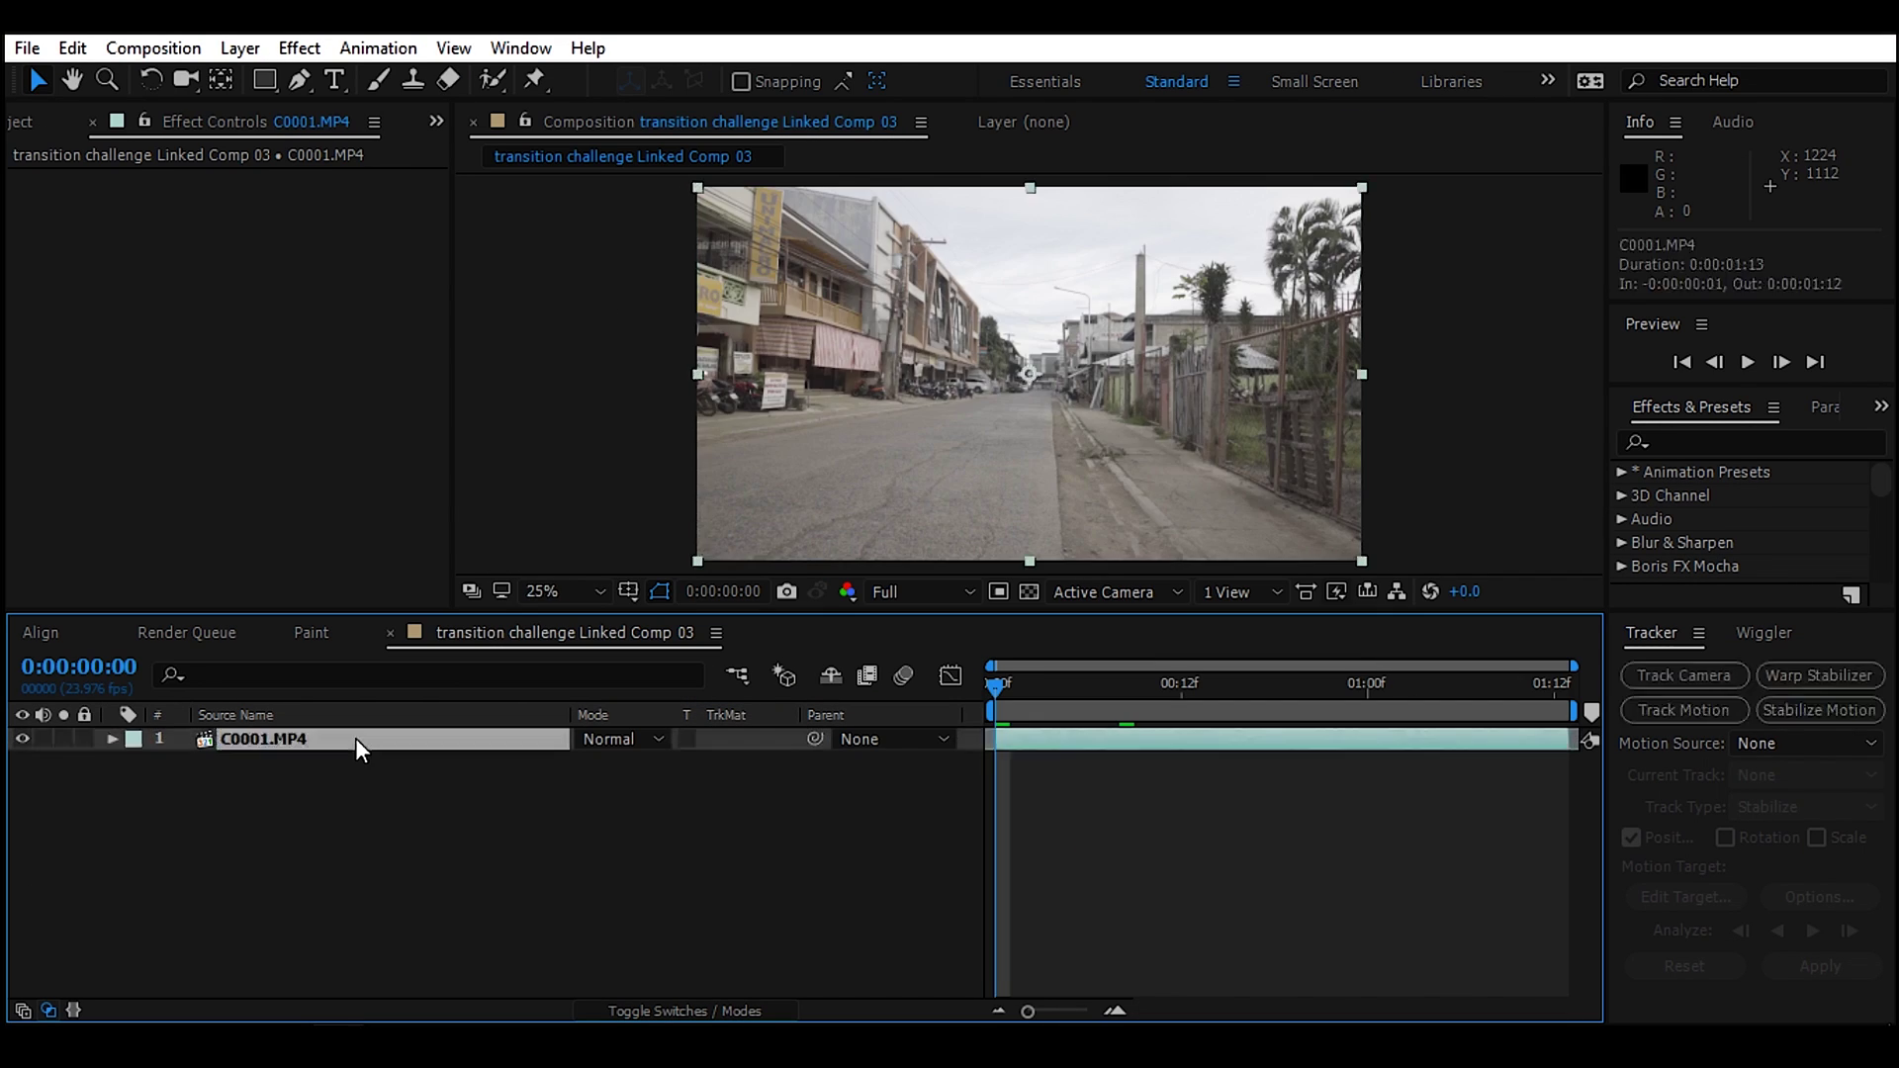
{"action": "right_click", "coordinate": [358, 744]}
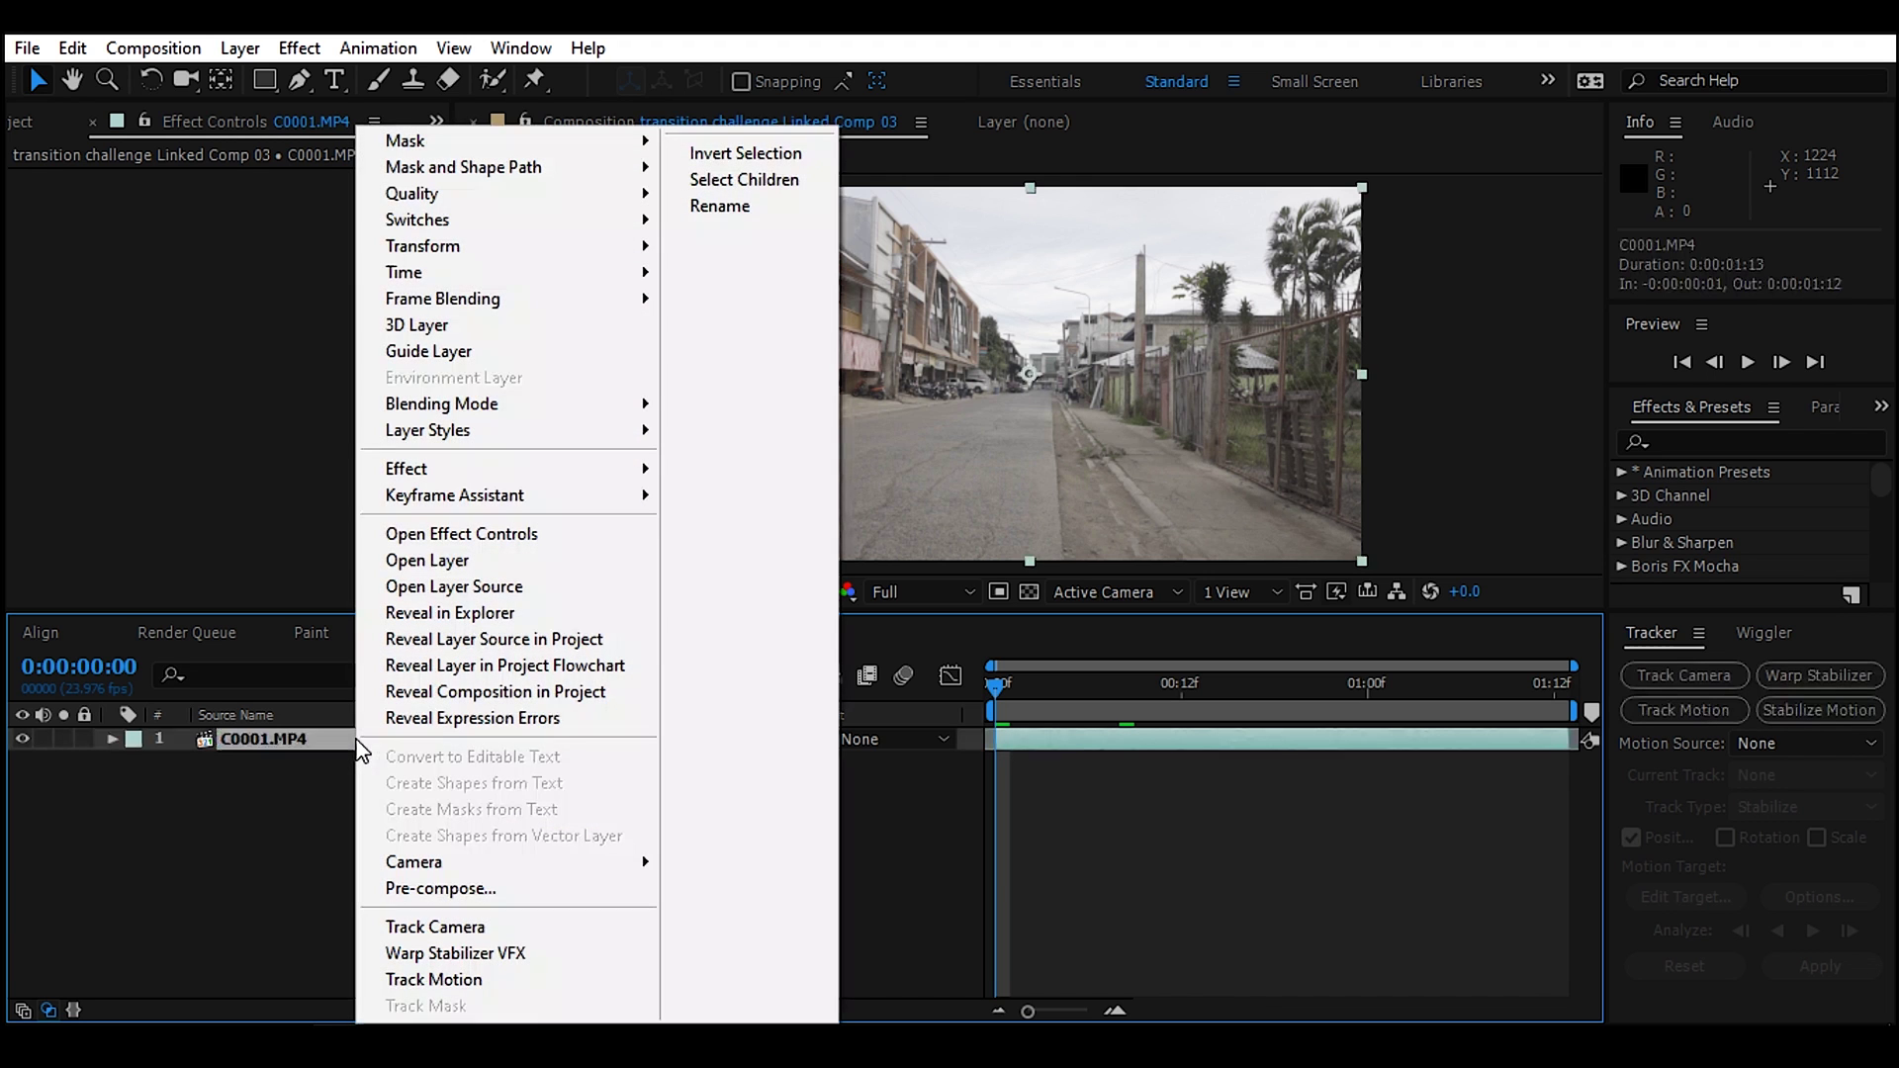
Pre-compose C0001.MP4 into 'C0001.MP4 Comp 1' moving all attributes, then preview it.
{"action": "left_click", "coordinate": [450, 888]}
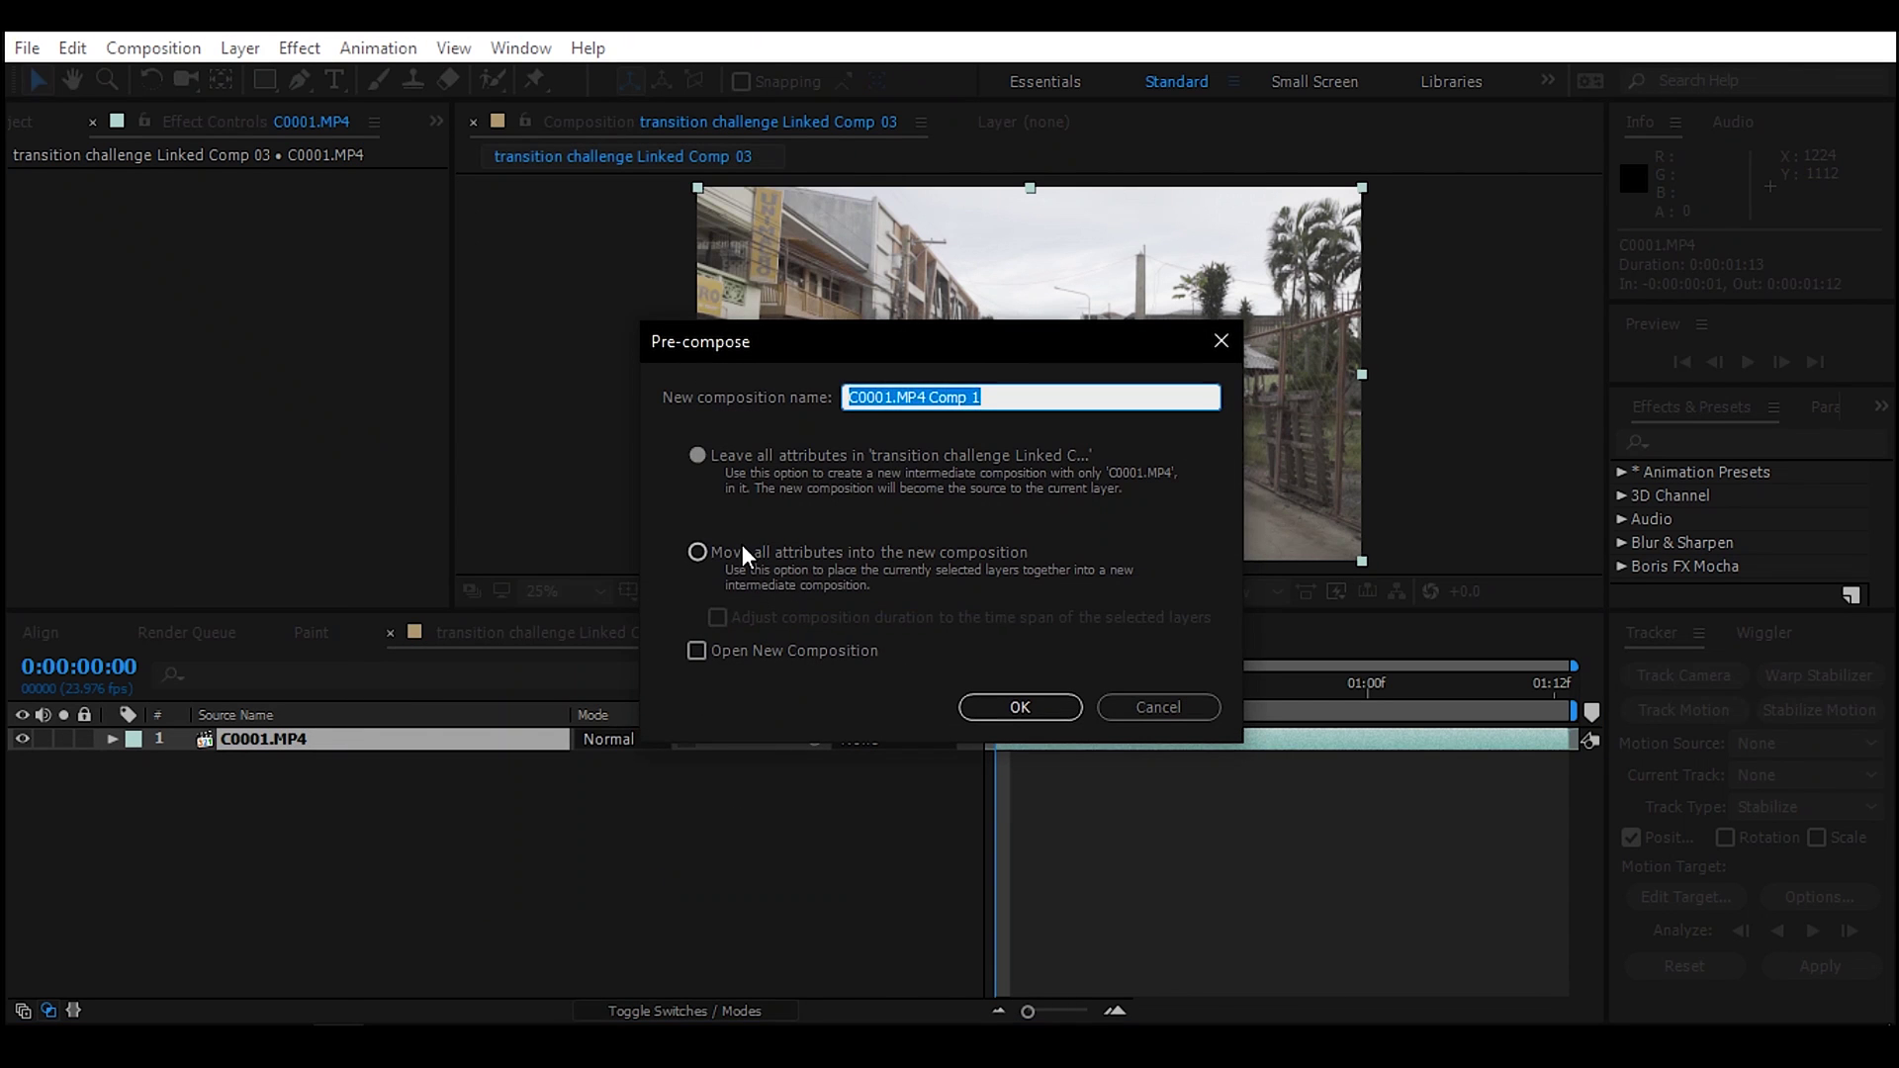
{"action": "left_click", "coordinate": [744, 554]}
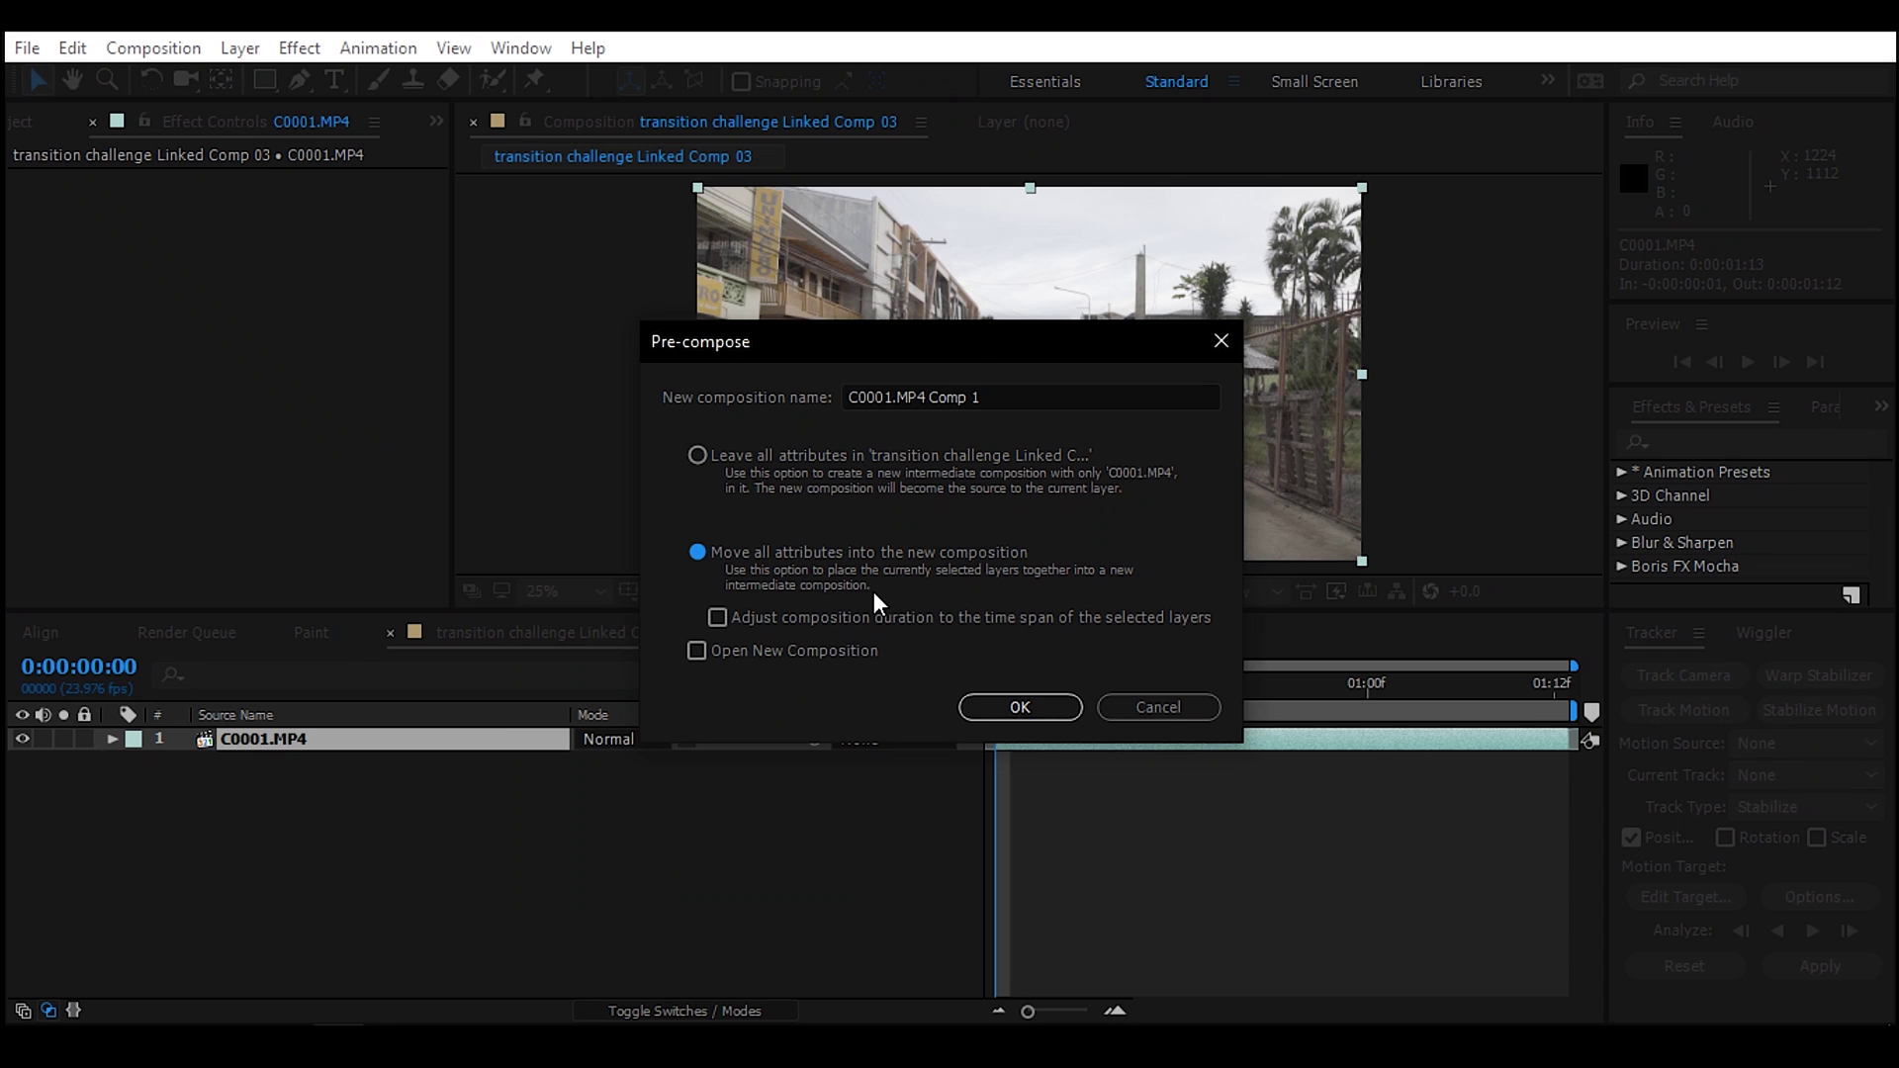
{"action": "left_click", "coordinate": [1009, 710]}
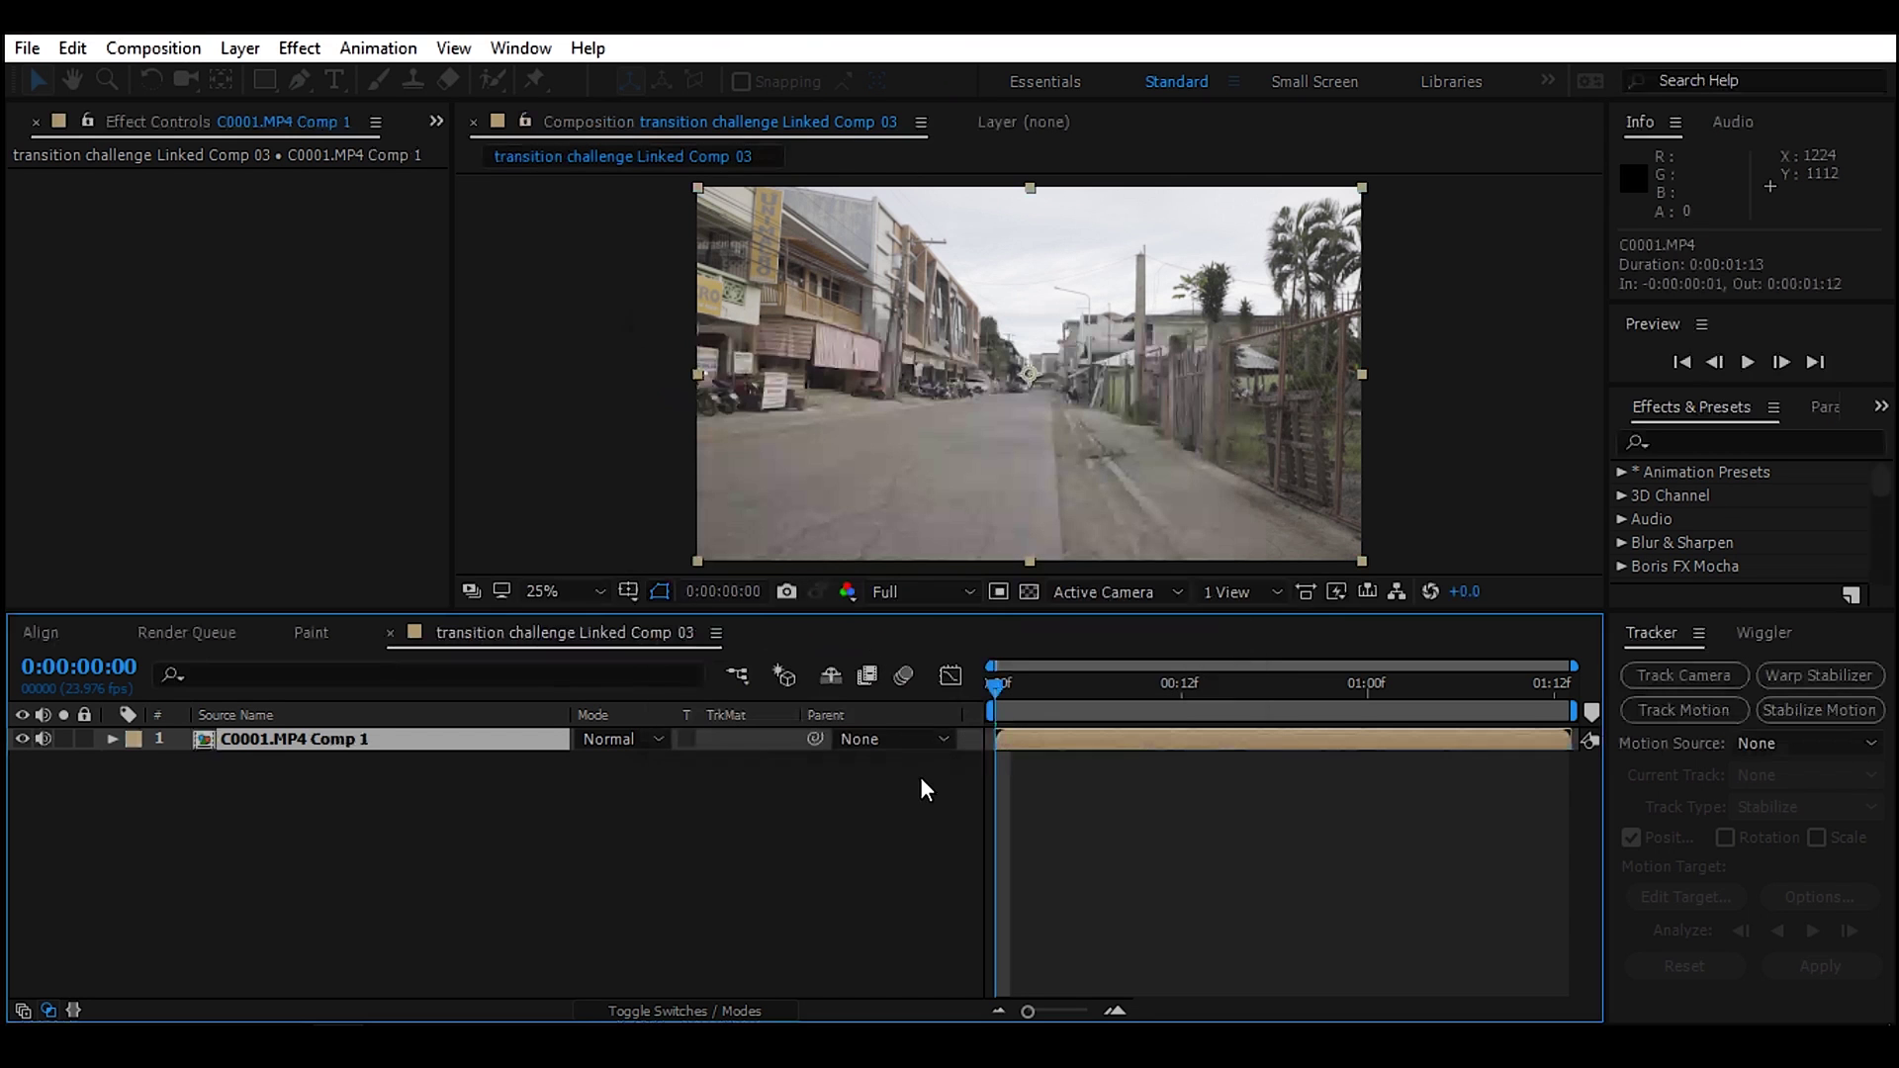
{"action": "key", "text": "space"}
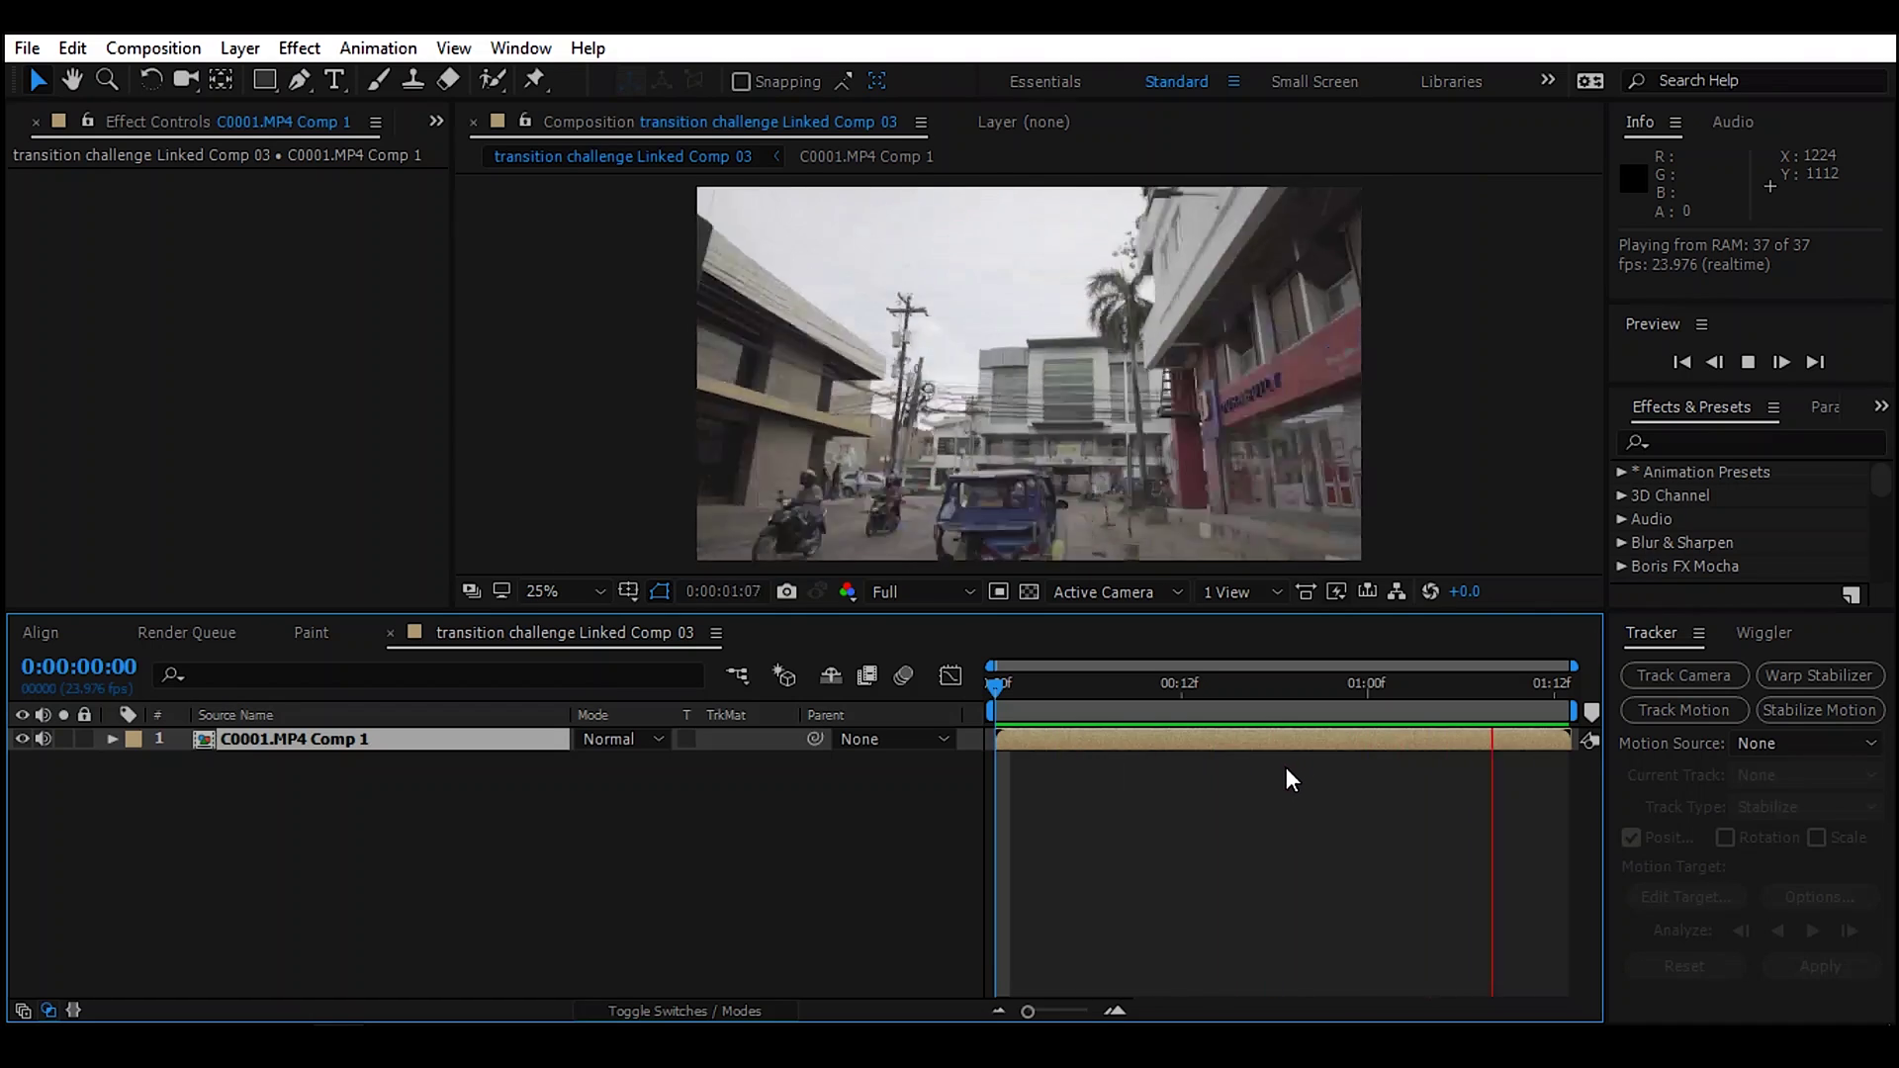
{"action": "key", "text": "space"}
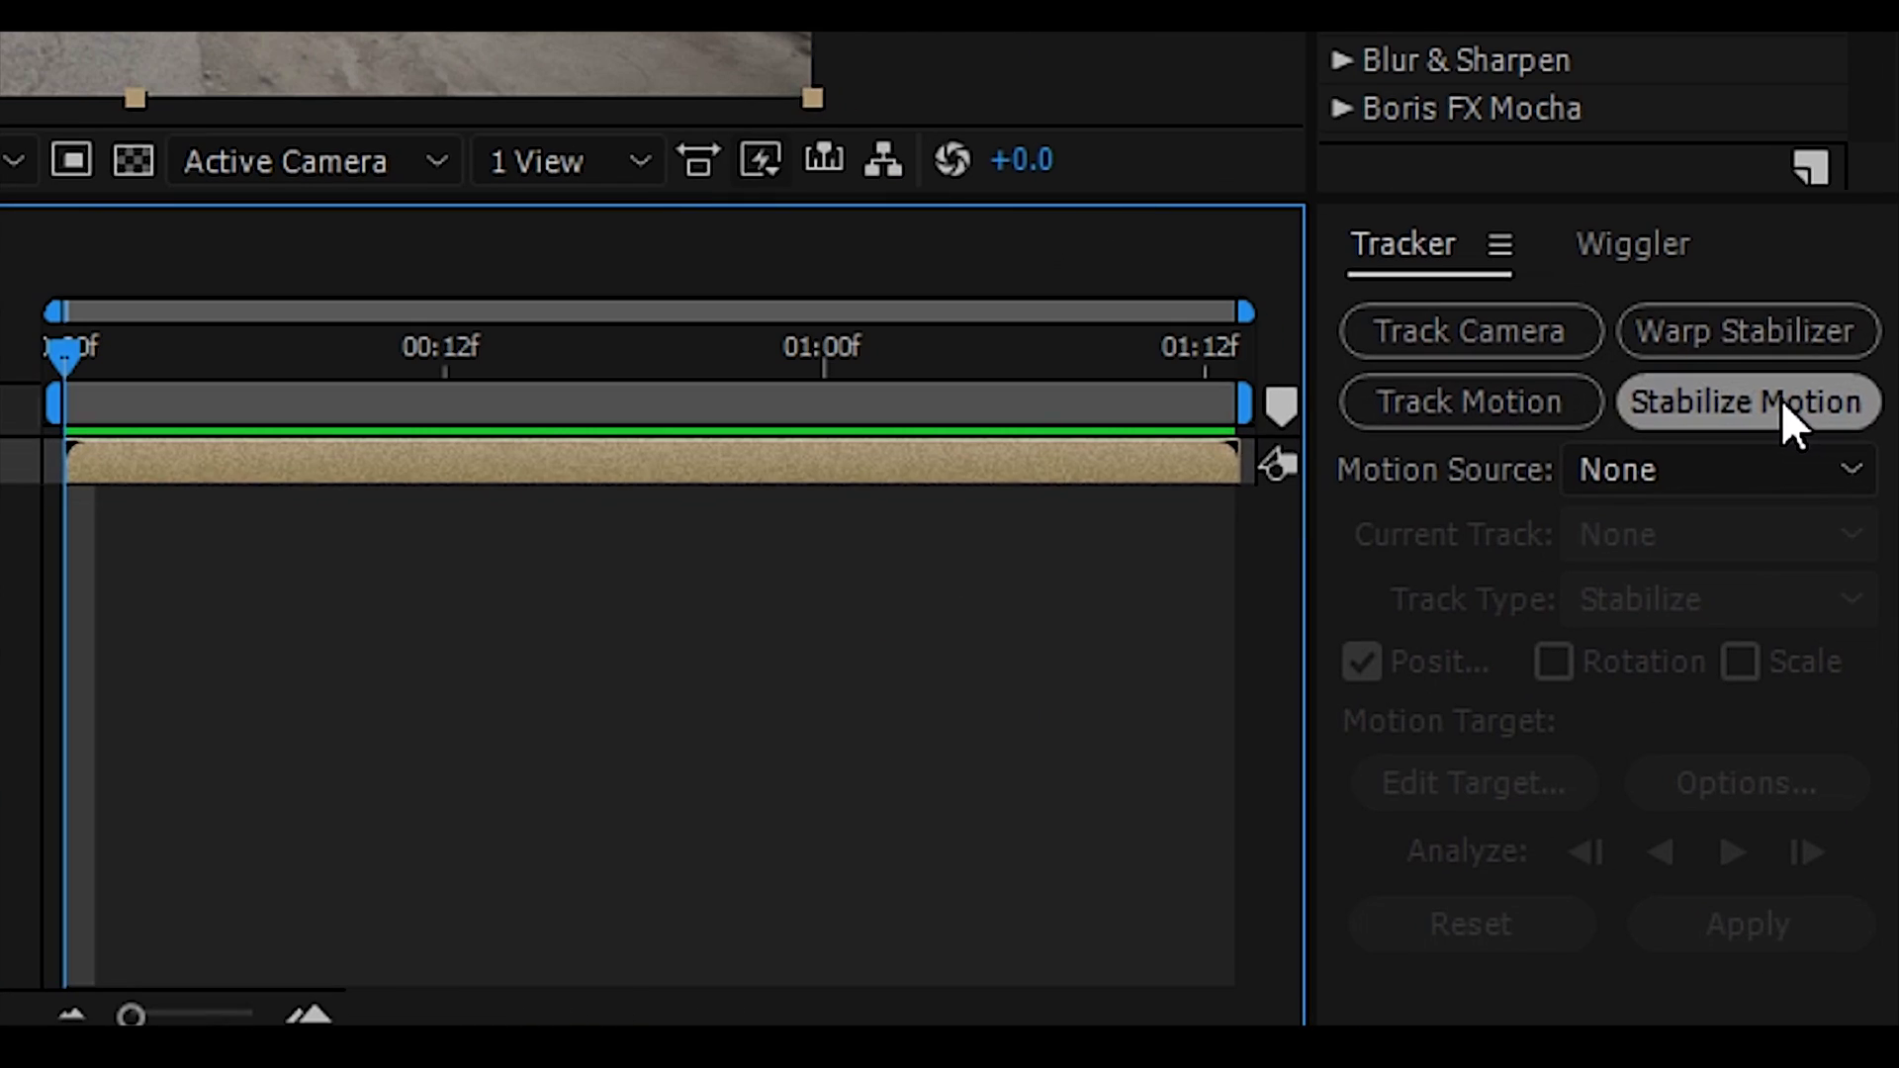
Start a position stabilization on C0001.MP4 Comp 1 with Track Point 1 on a central building detail.
{"action": "left_click", "coordinate": [1780, 399]}
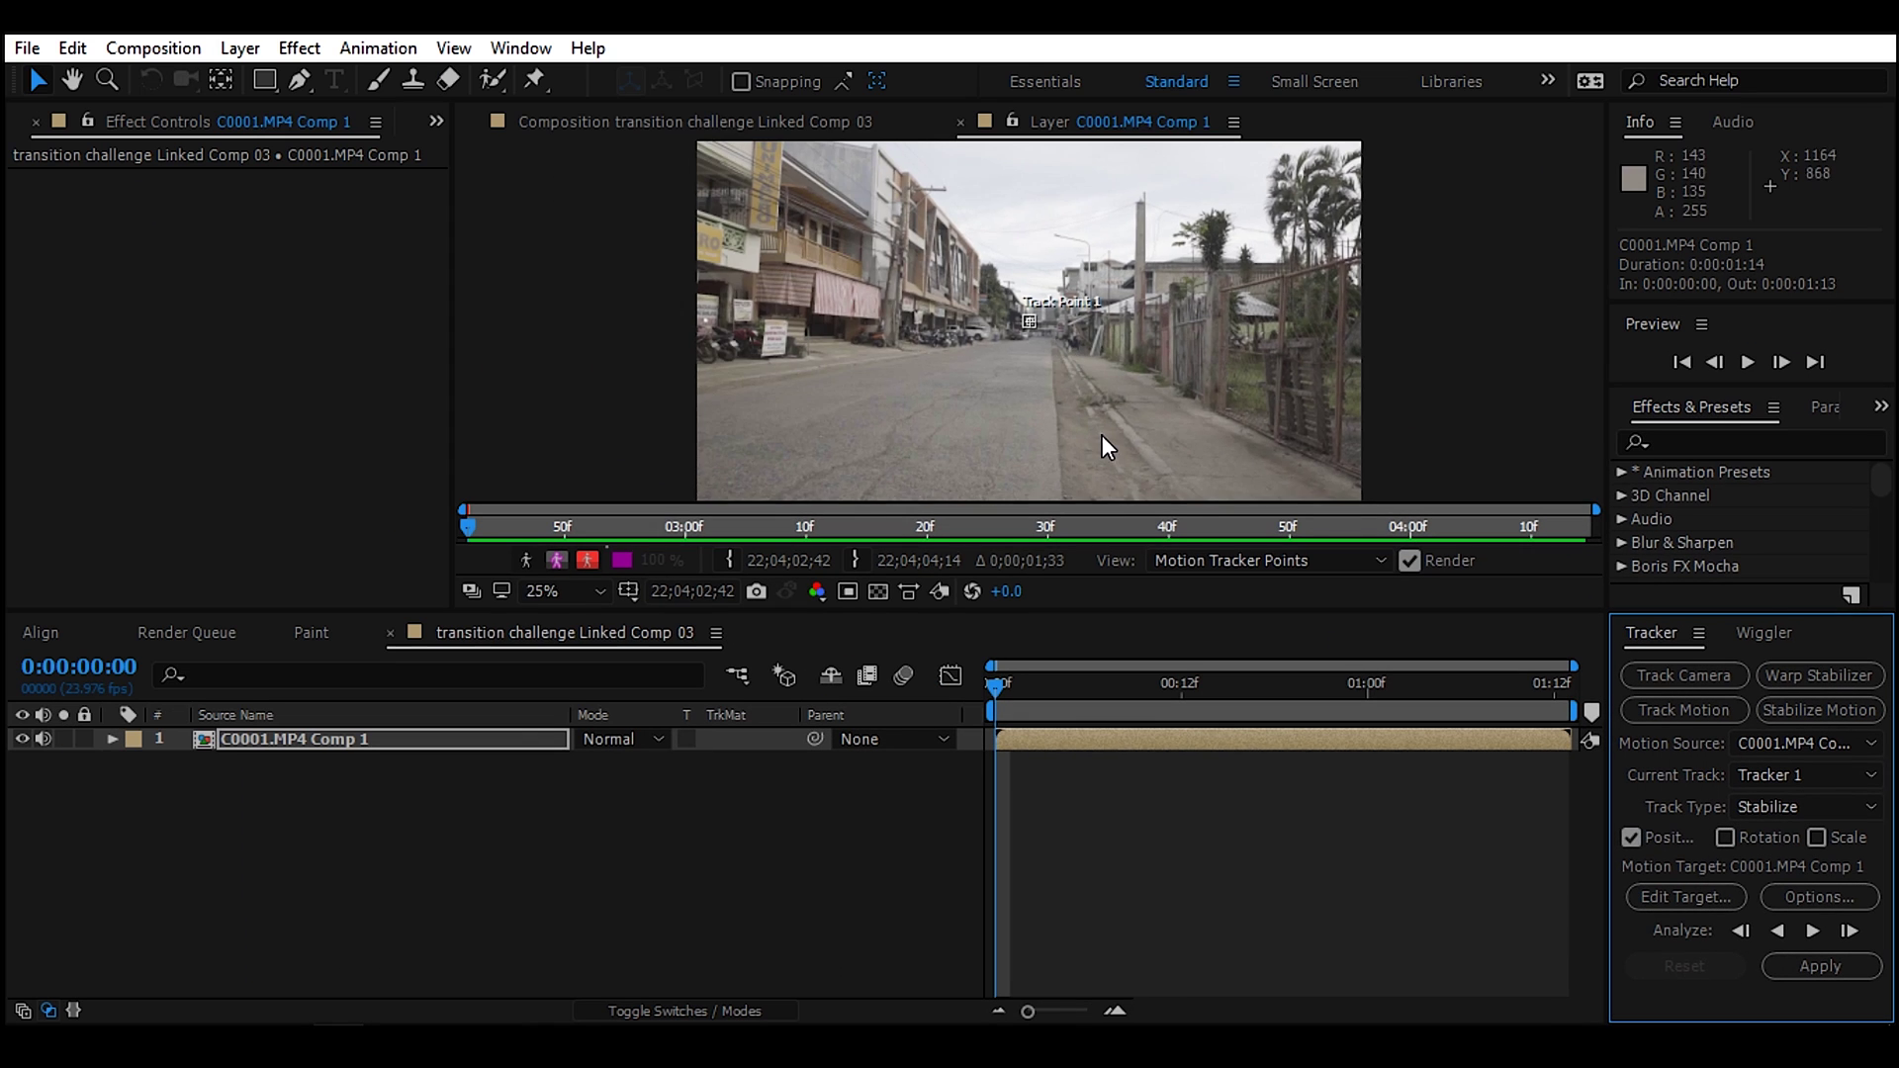
{"action": "scroll", "coordinate": [1104, 436], "scroll_direction": "up", "scroll_amount": 4}
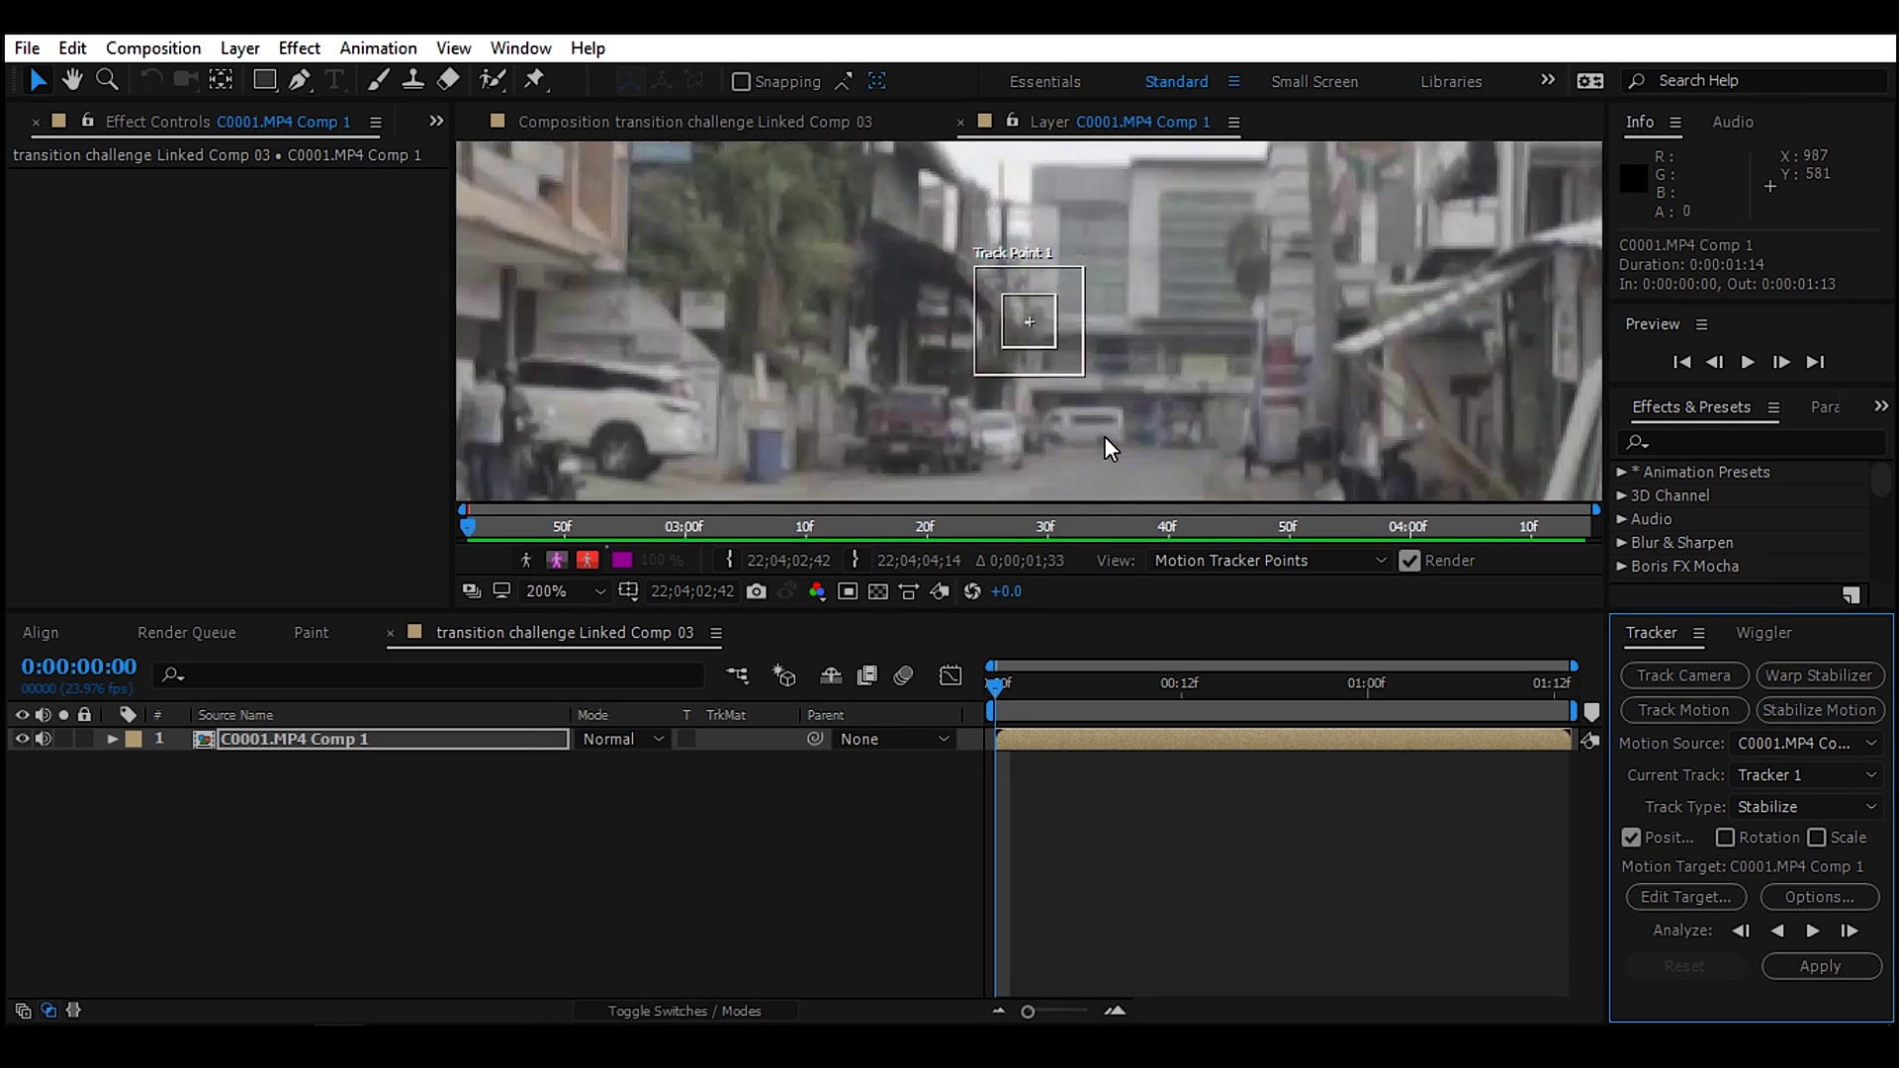
{"action": "mouse_move", "coordinate": [1148, 386]}
{"action": "left_mouse_down"}
{"action": "mouse_move", "coordinate": [1178, 318]}
{"action": "mouse_move", "coordinate": [1115, 385]}
{"action": "left_mouse_up"}
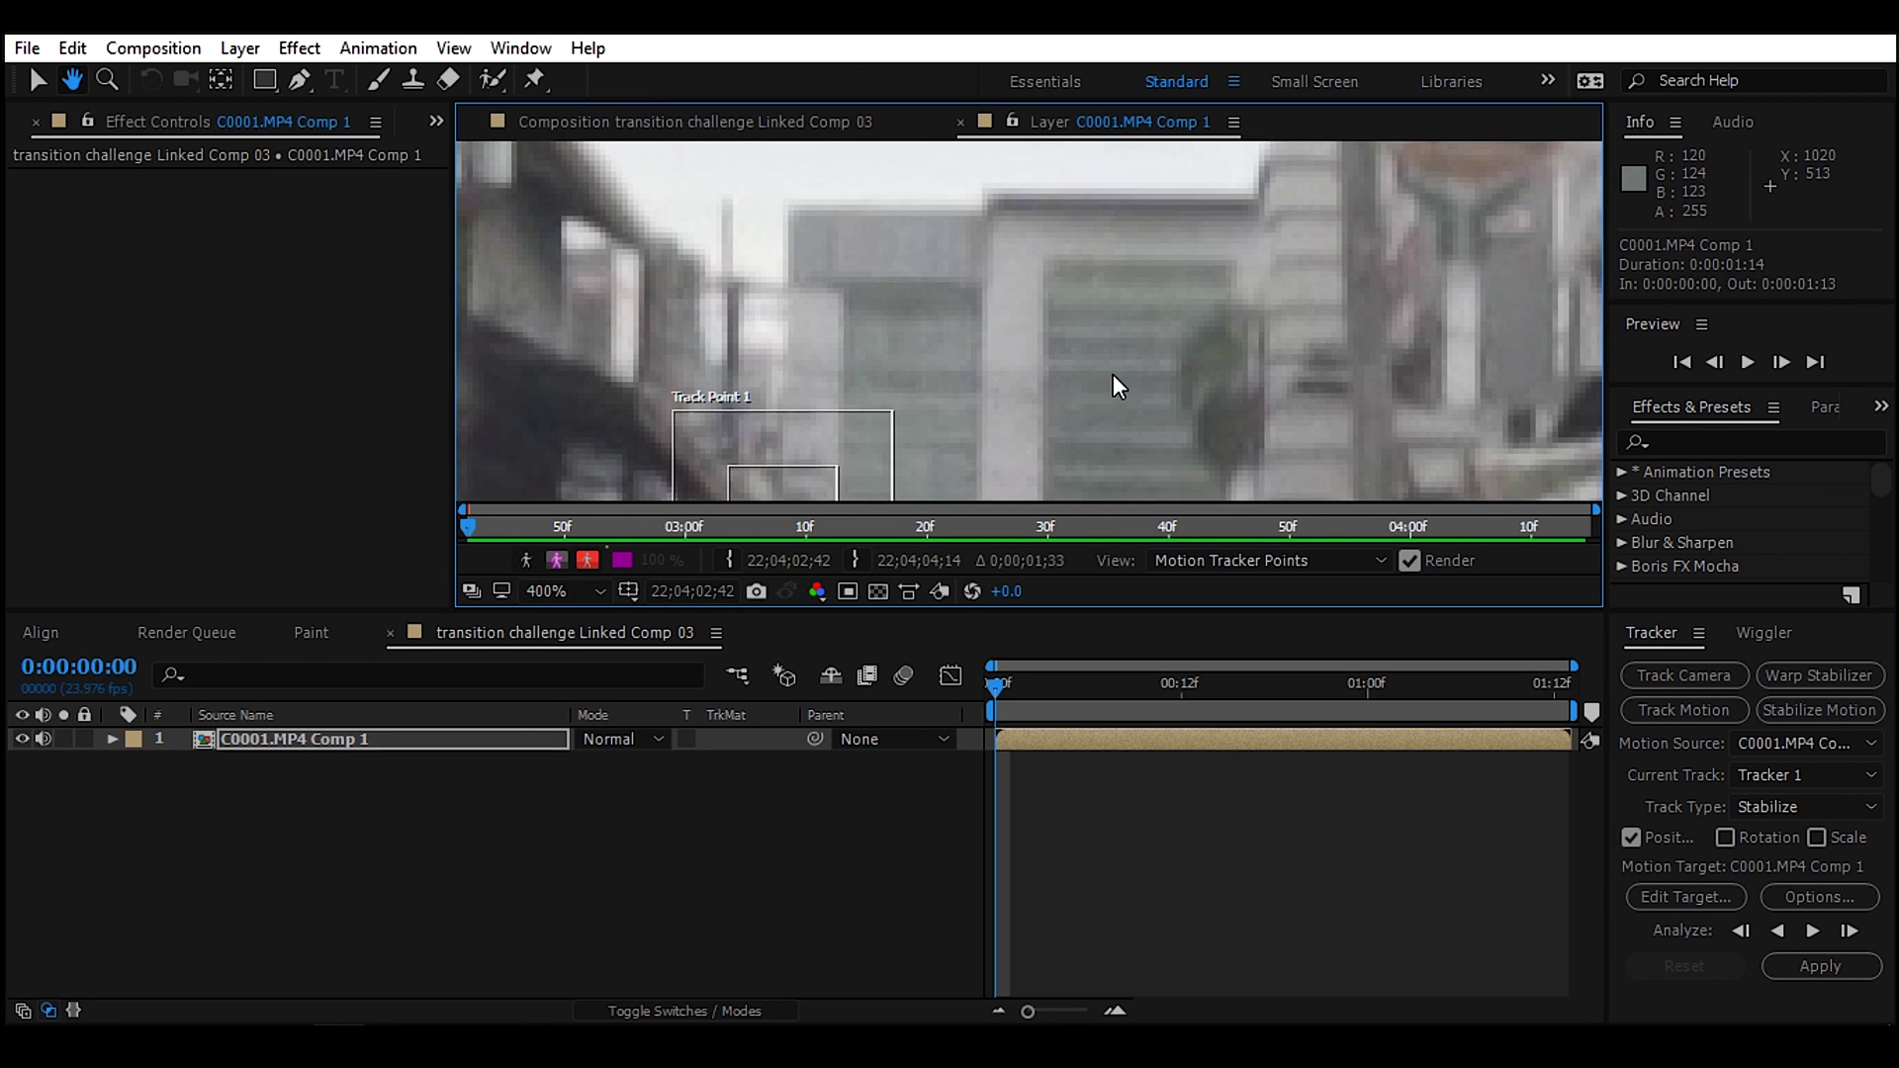
{"action": "scroll", "coordinate": [1112, 383], "scroll_direction": "down", "scroll_amount": 2}
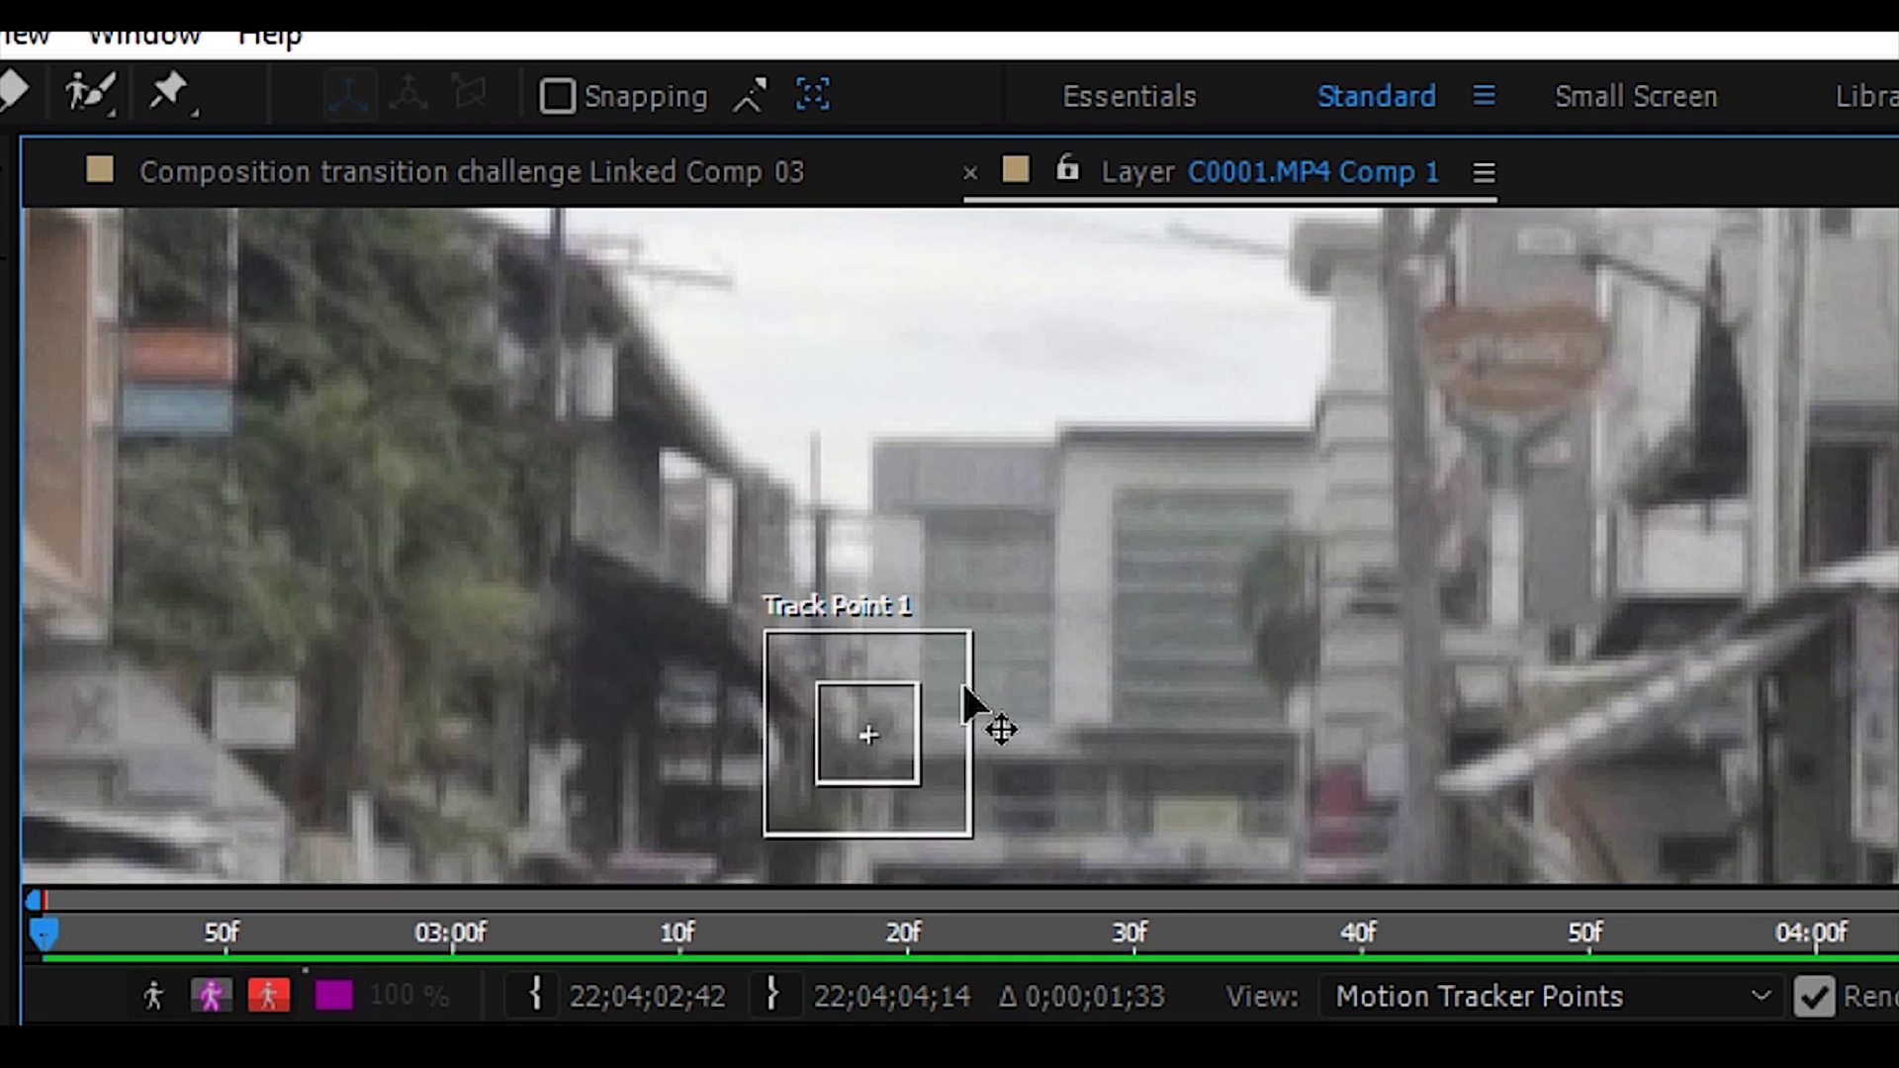
{"action": "left_click_drag", "start_coordinate": [958, 402], "coordinate": [1021, 337]}
{"action": "left_click_drag", "start_coordinate": [1084, 582], "coordinate": [1129, 467]}
{"action": "scroll", "coordinate": [1247, 569], "scroll_direction": "up", "scroll_amount": 1}
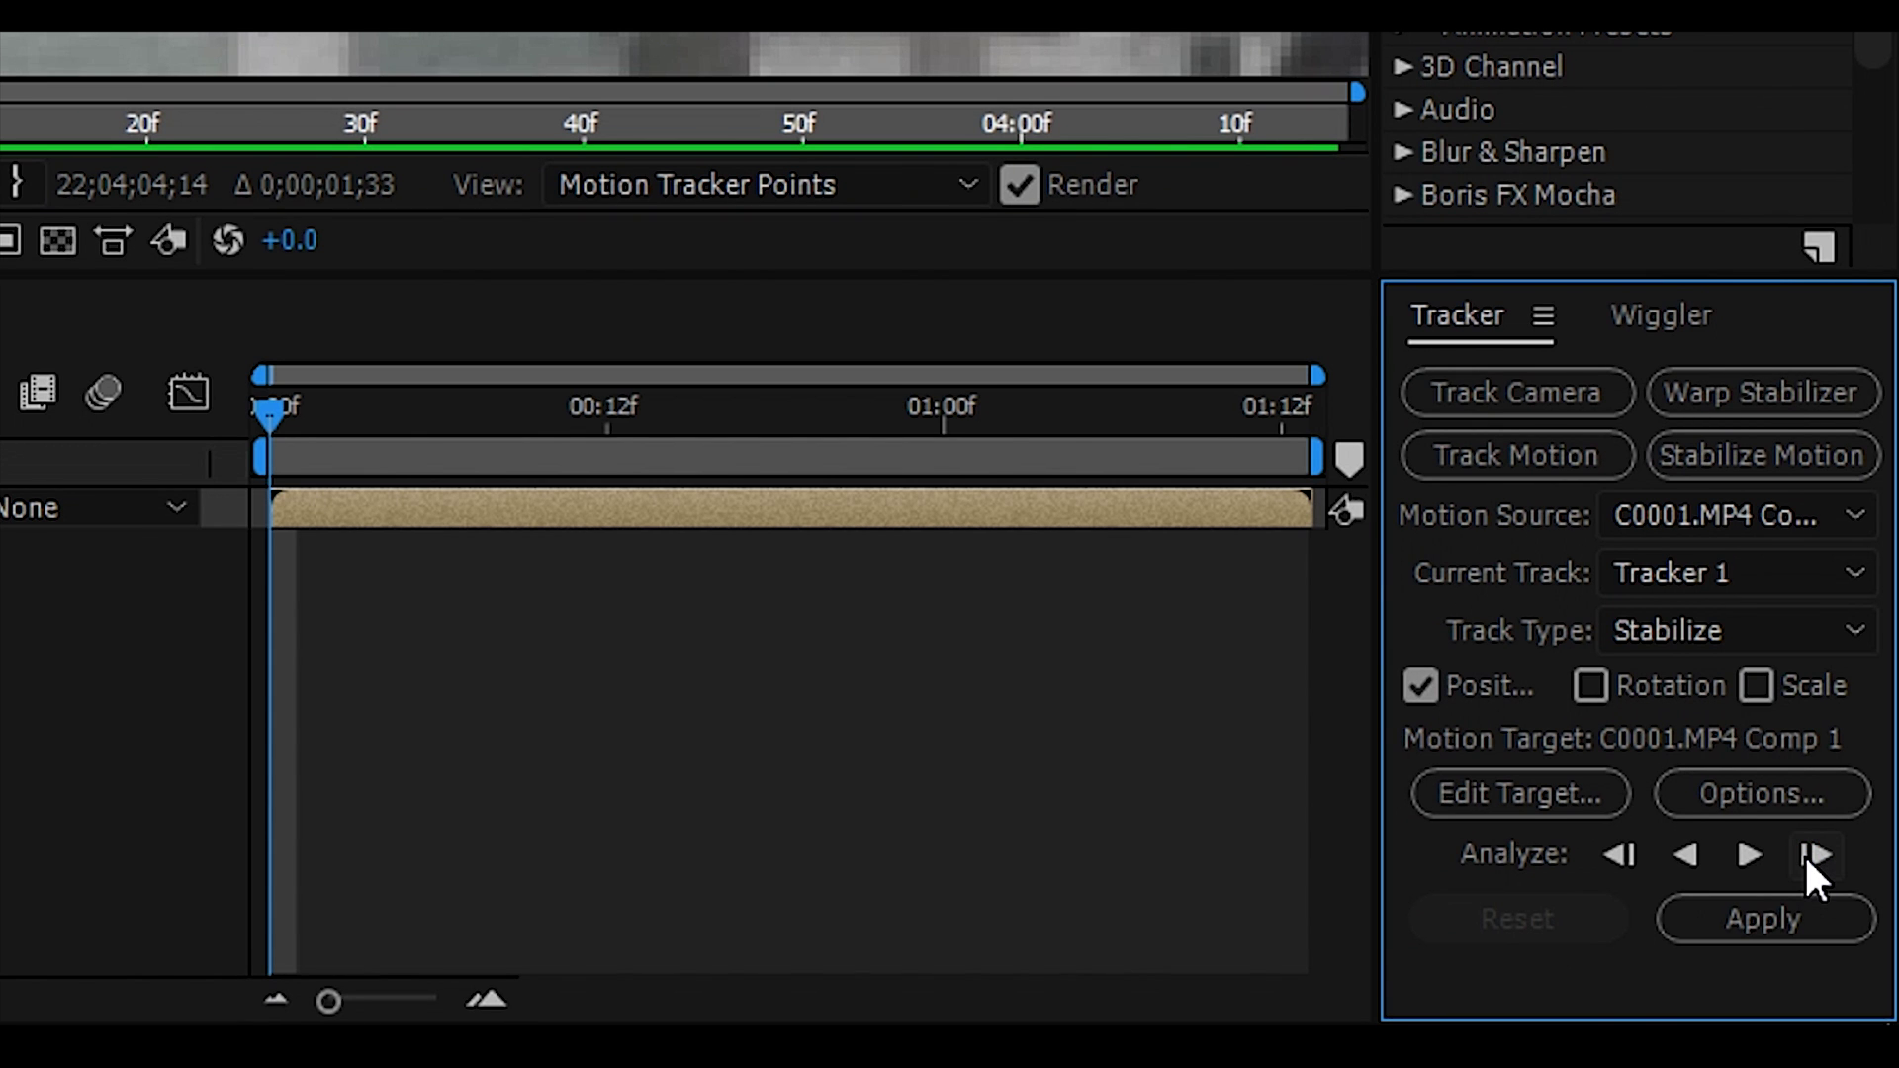
Move Track Point 1 to a steadier building spot and analyze forward to 0:00:01:13.
{"action": "left_click", "coordinate": [1804, 853]}
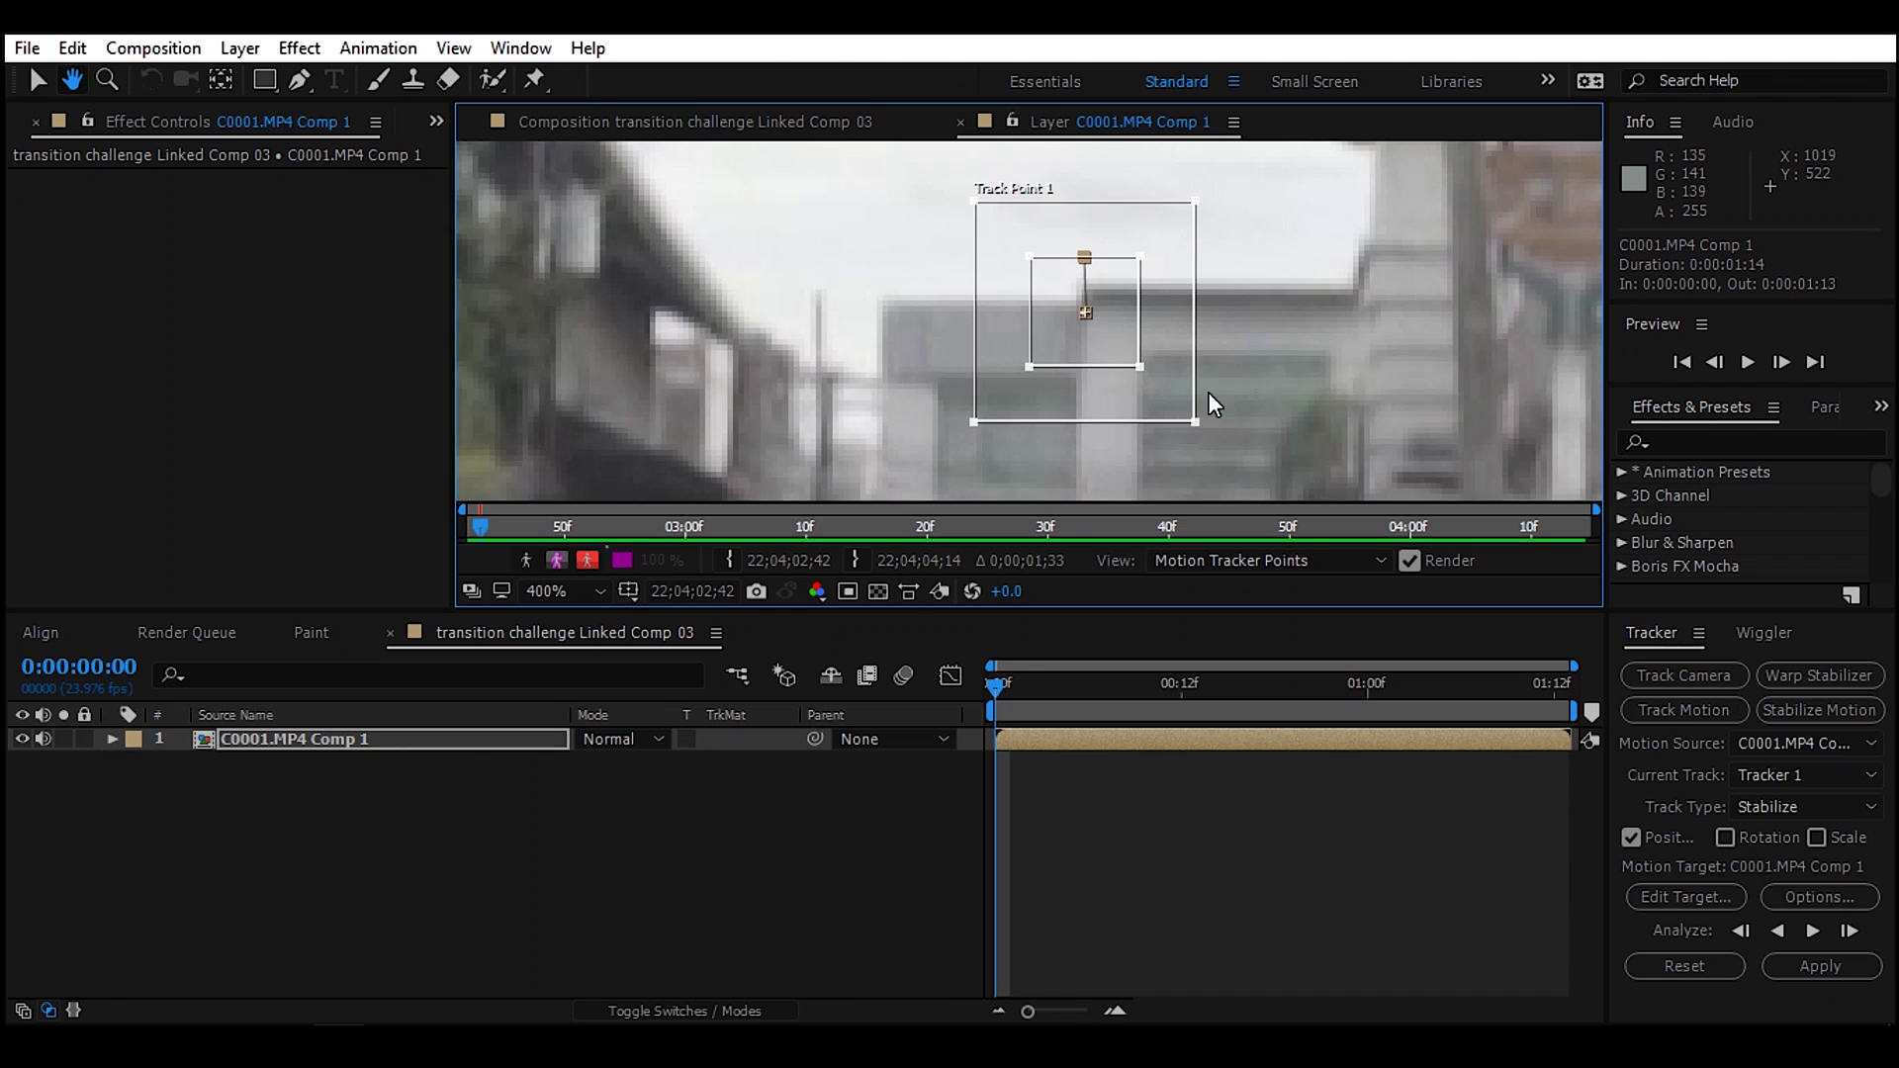
{"action": "key", "text": "v"}
{"action": "left_click_drag", "start_coordinate": [1165, 395], "coordinate": [1157, 463]}
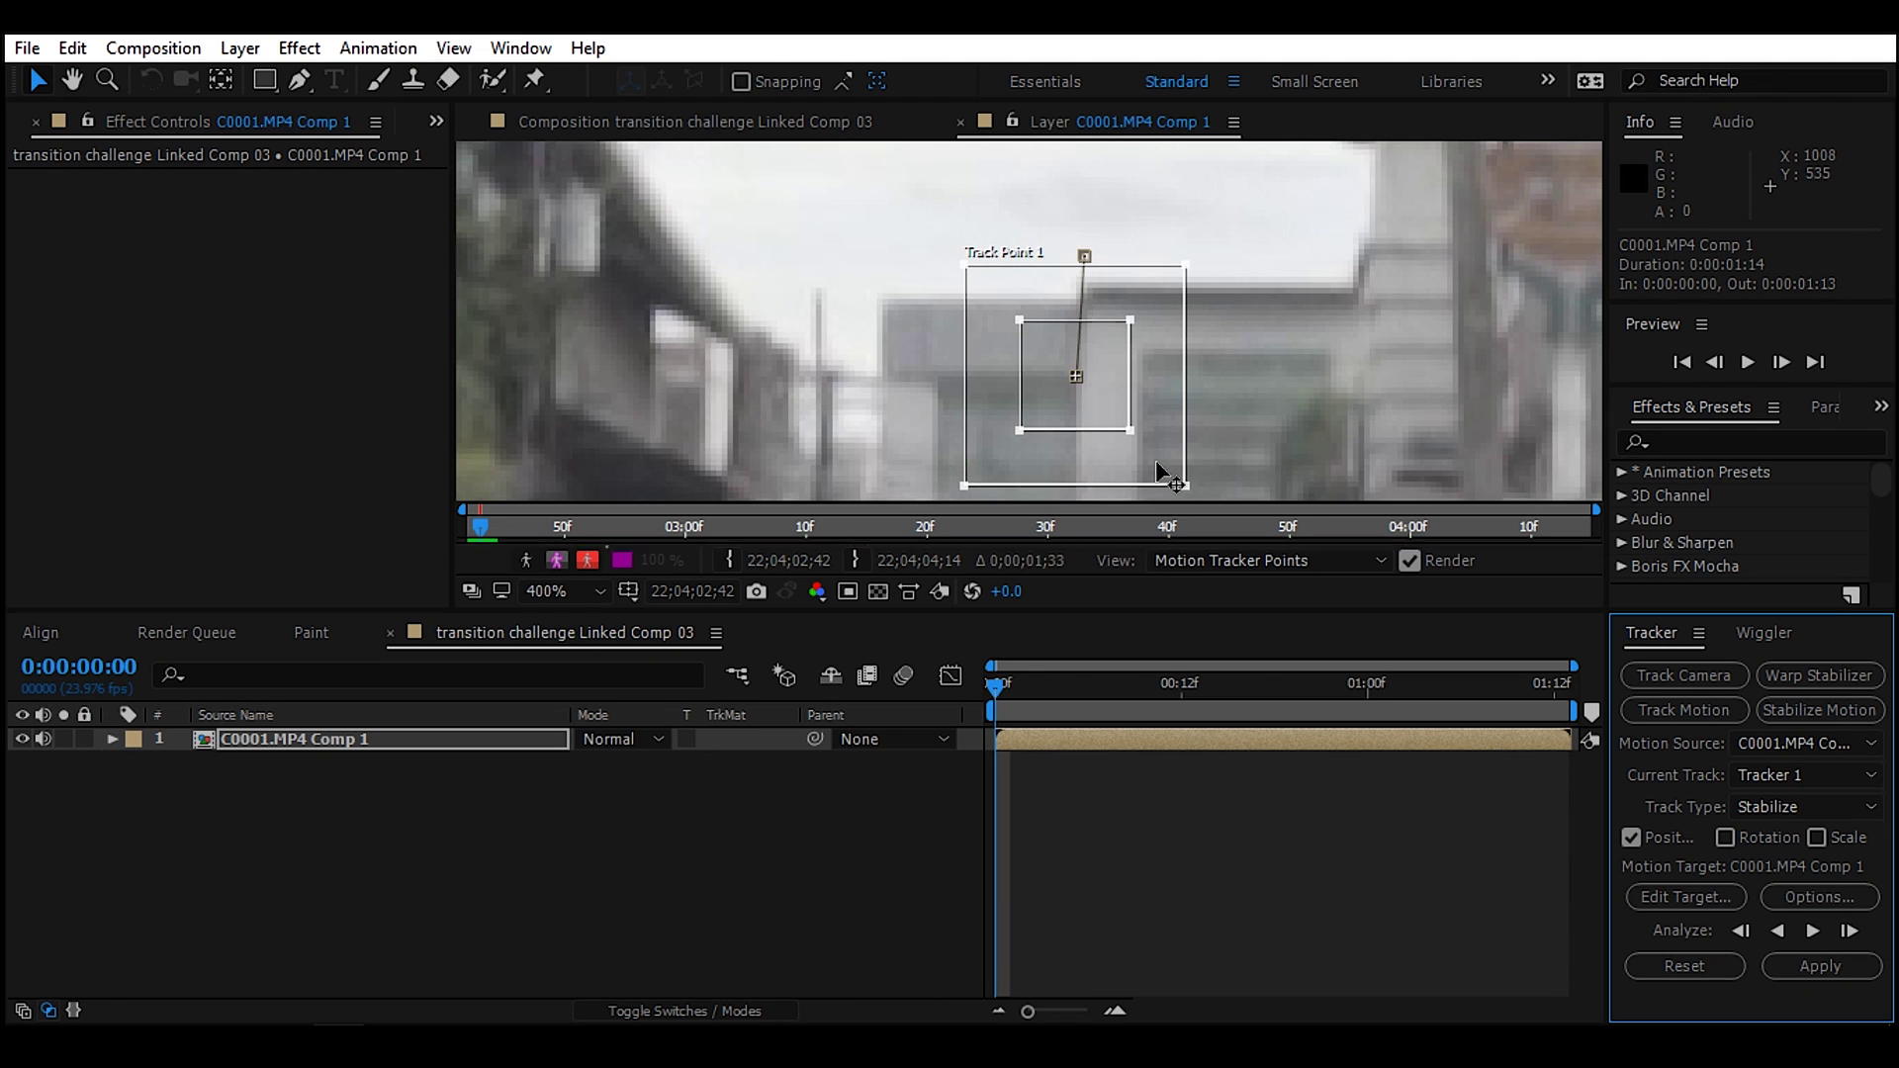
{"action": "left_click", "coordinate": [1846, 930]}
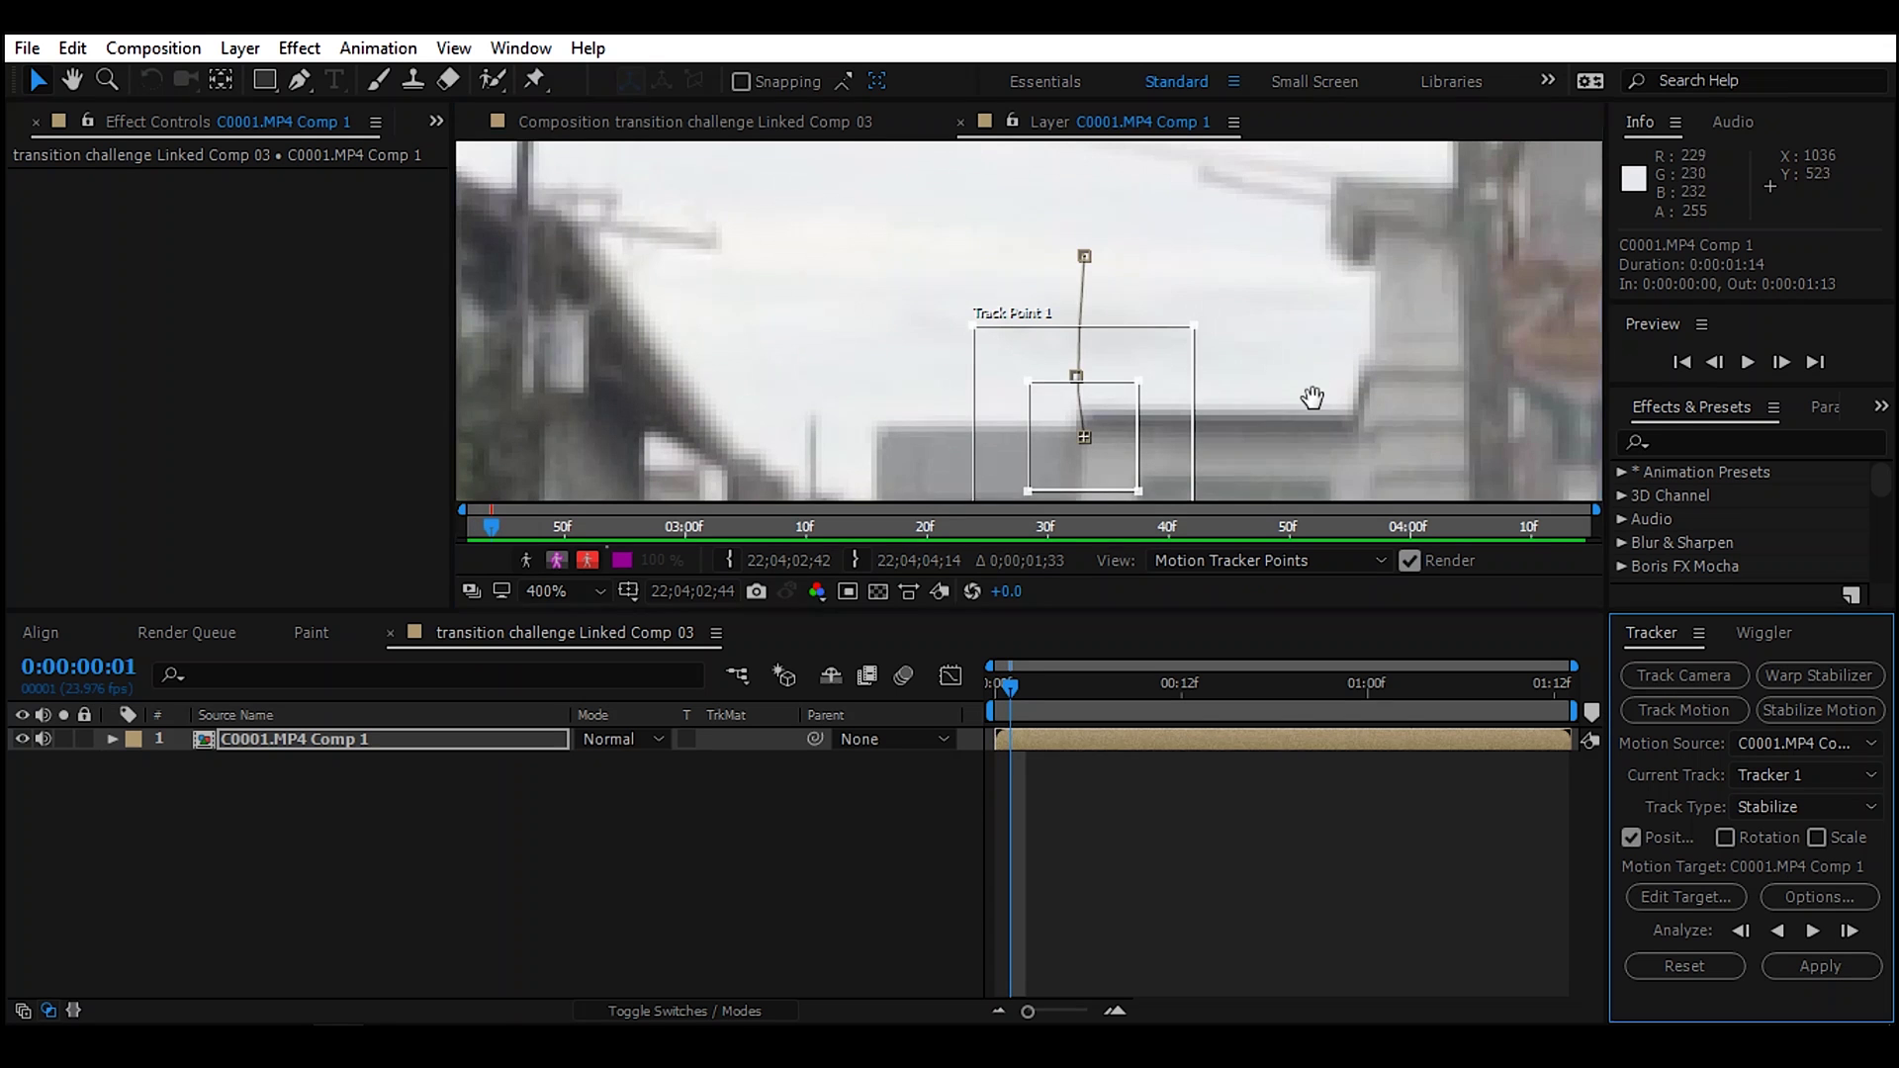
{"action": "left_click_drag", "start_coordinate": [1310, 399], "coordinate": [1283, 281]}
{"action": "left_click_drag", "start_coordinate": [1199, 326], "coordinate": [1193, 408]}
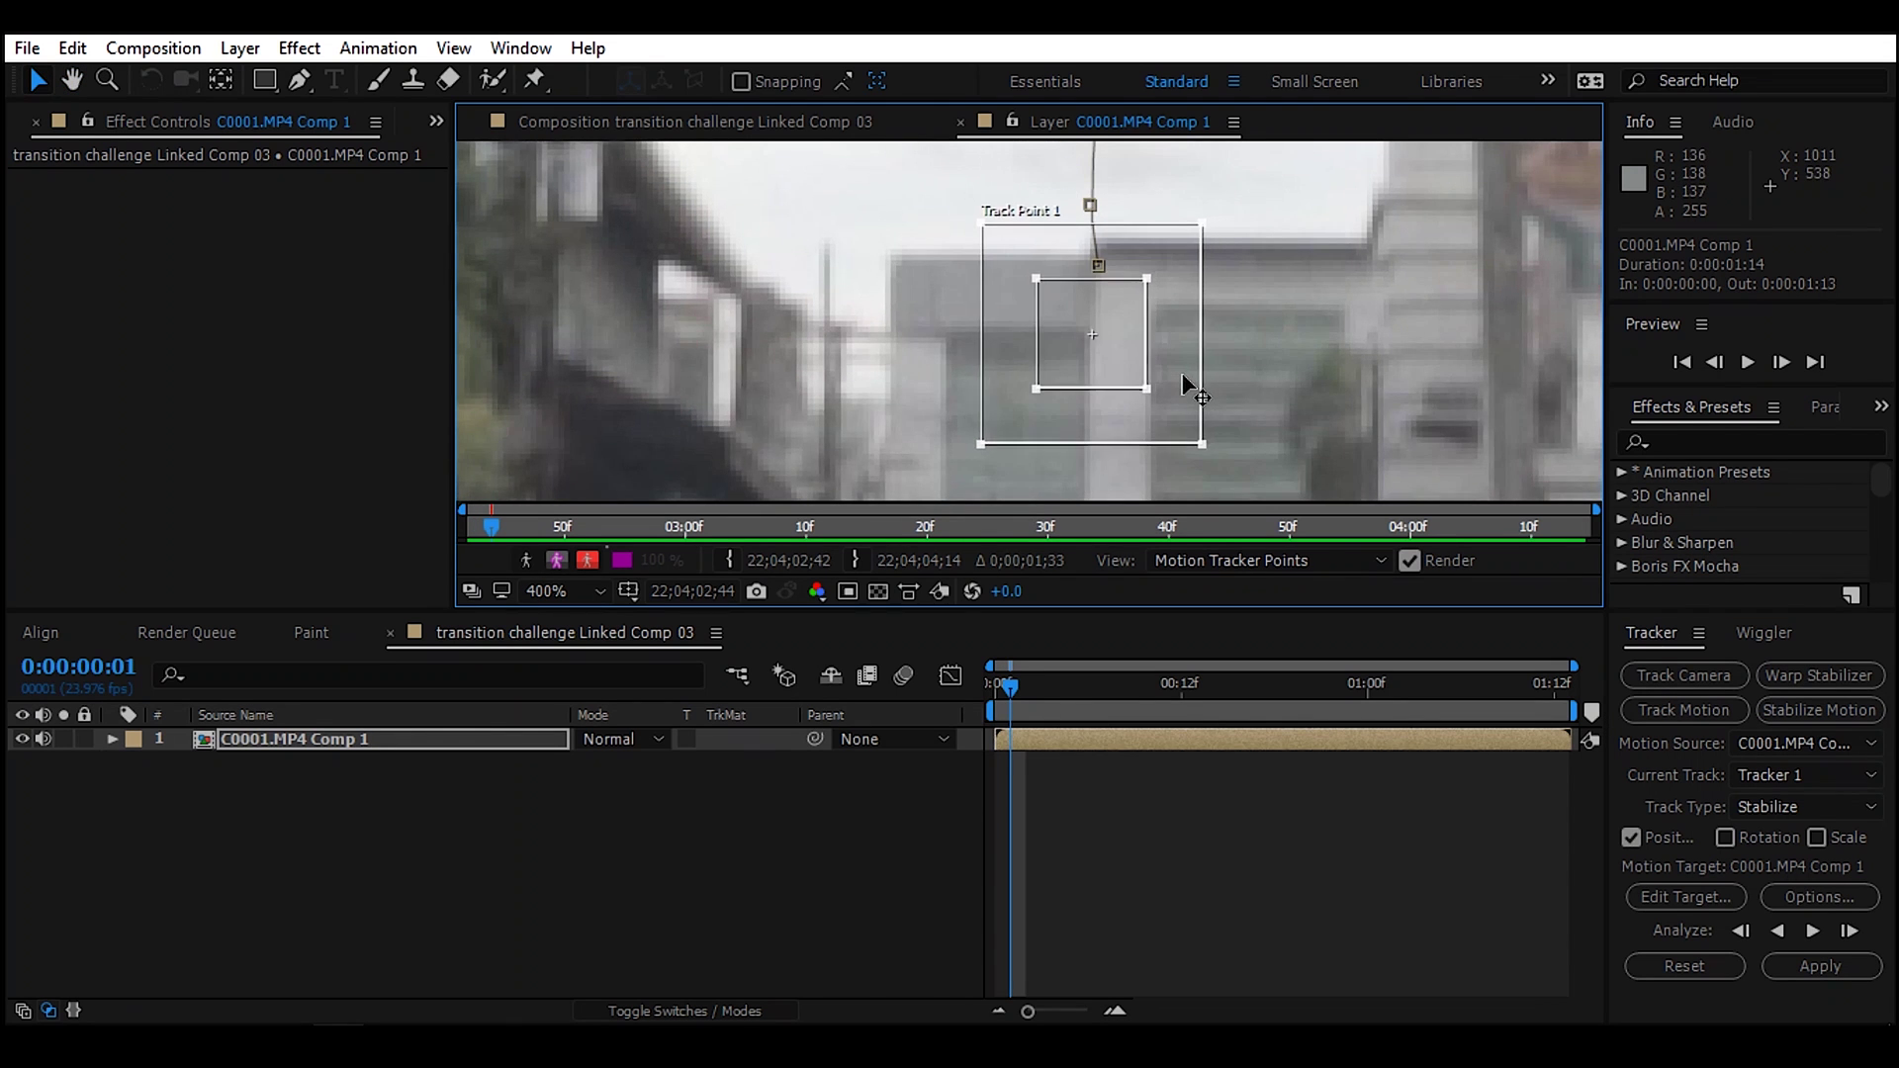
{"action": "left_click", "coordinate": [1848, 930]}
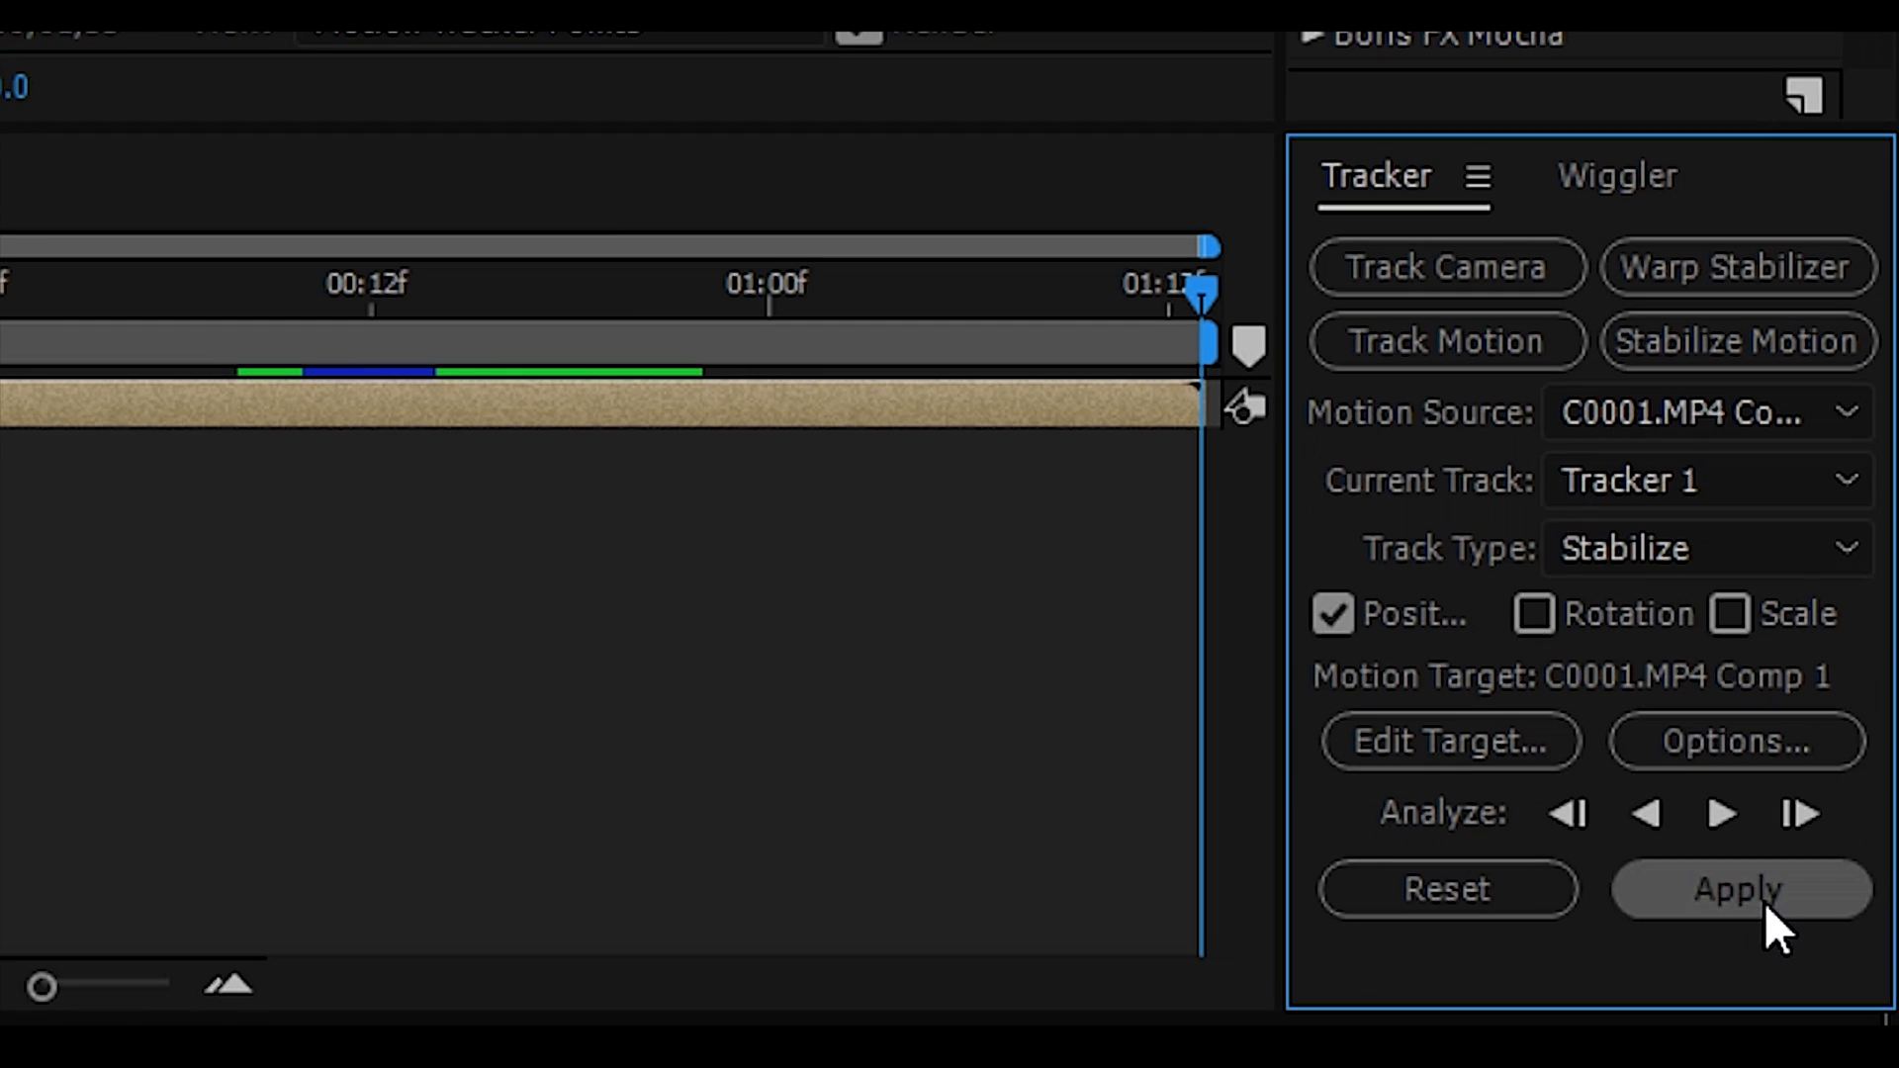
Apply the track as X and Y stabilization and play the result back.
{"action": "left_click", "coordinate": [1828, 970]}
{"action": "left_click", "coordinate": [944, 556]}
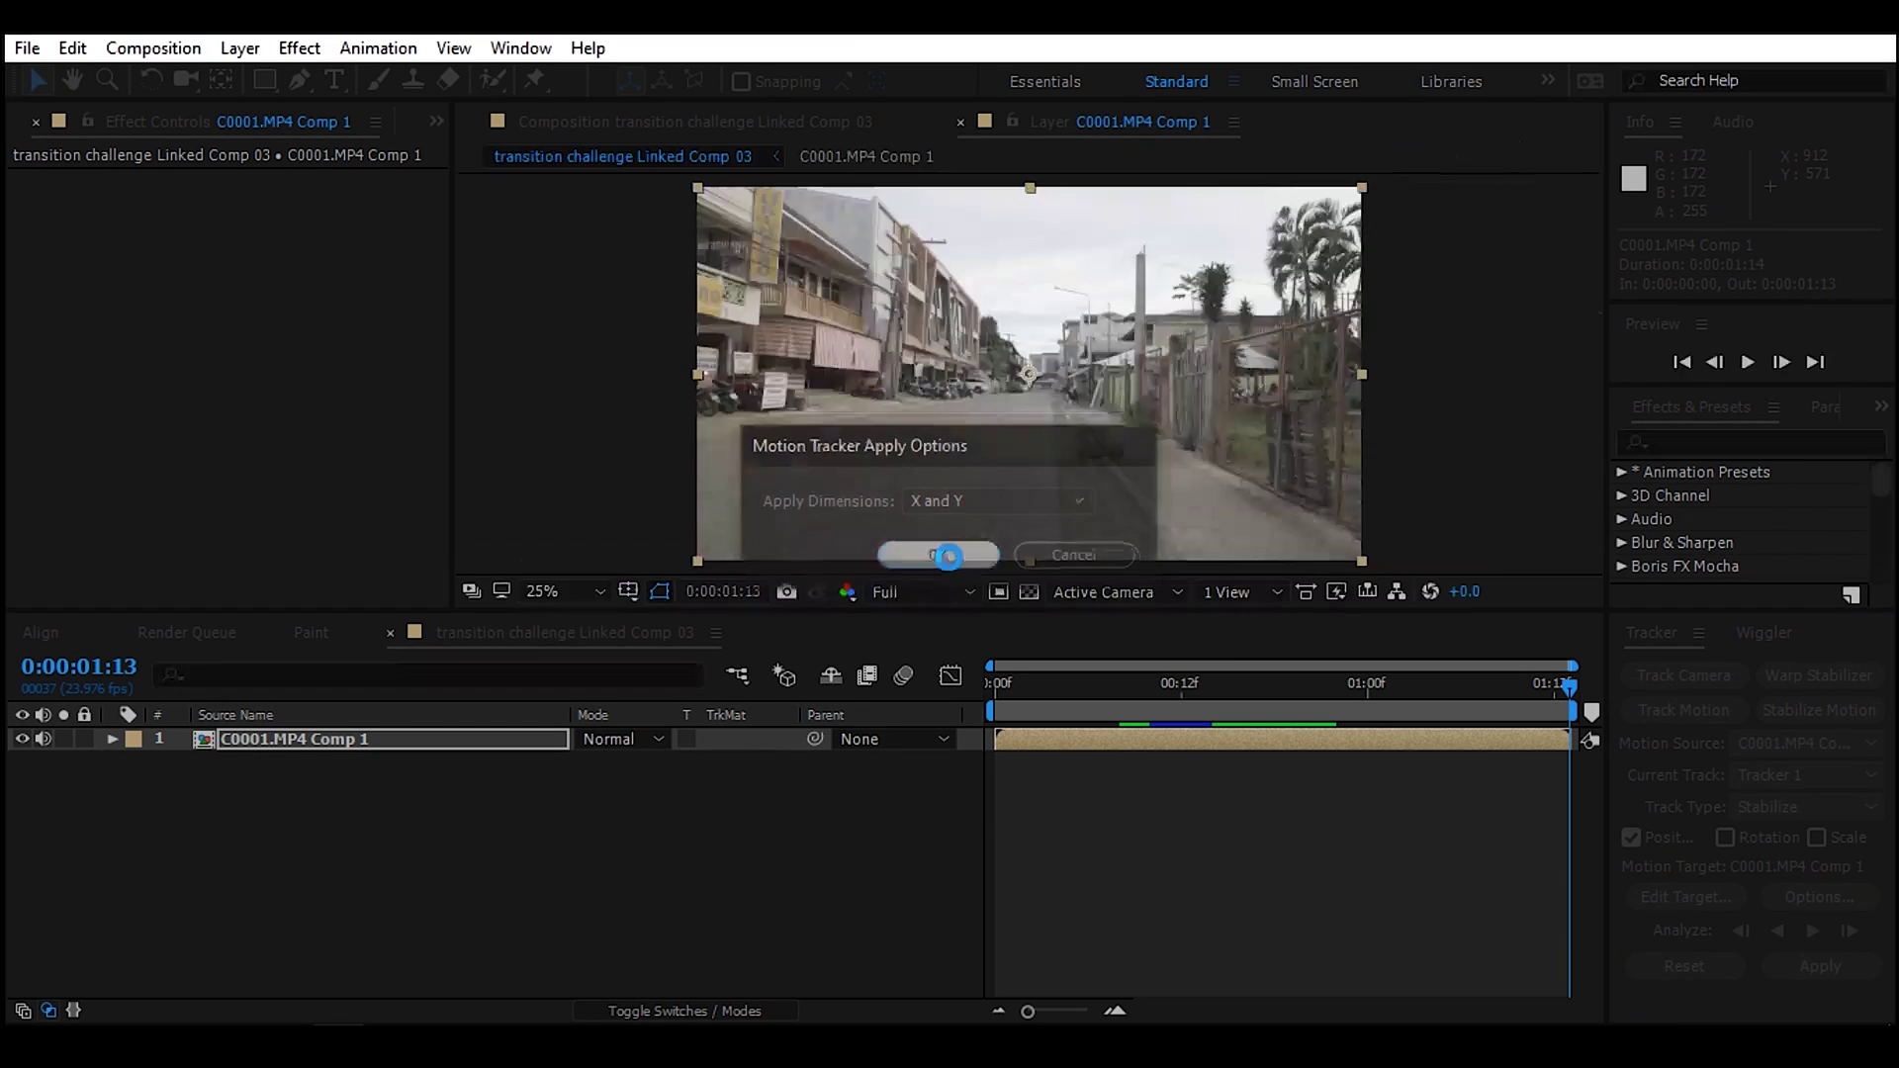
{"action": "key", "text": "space"}
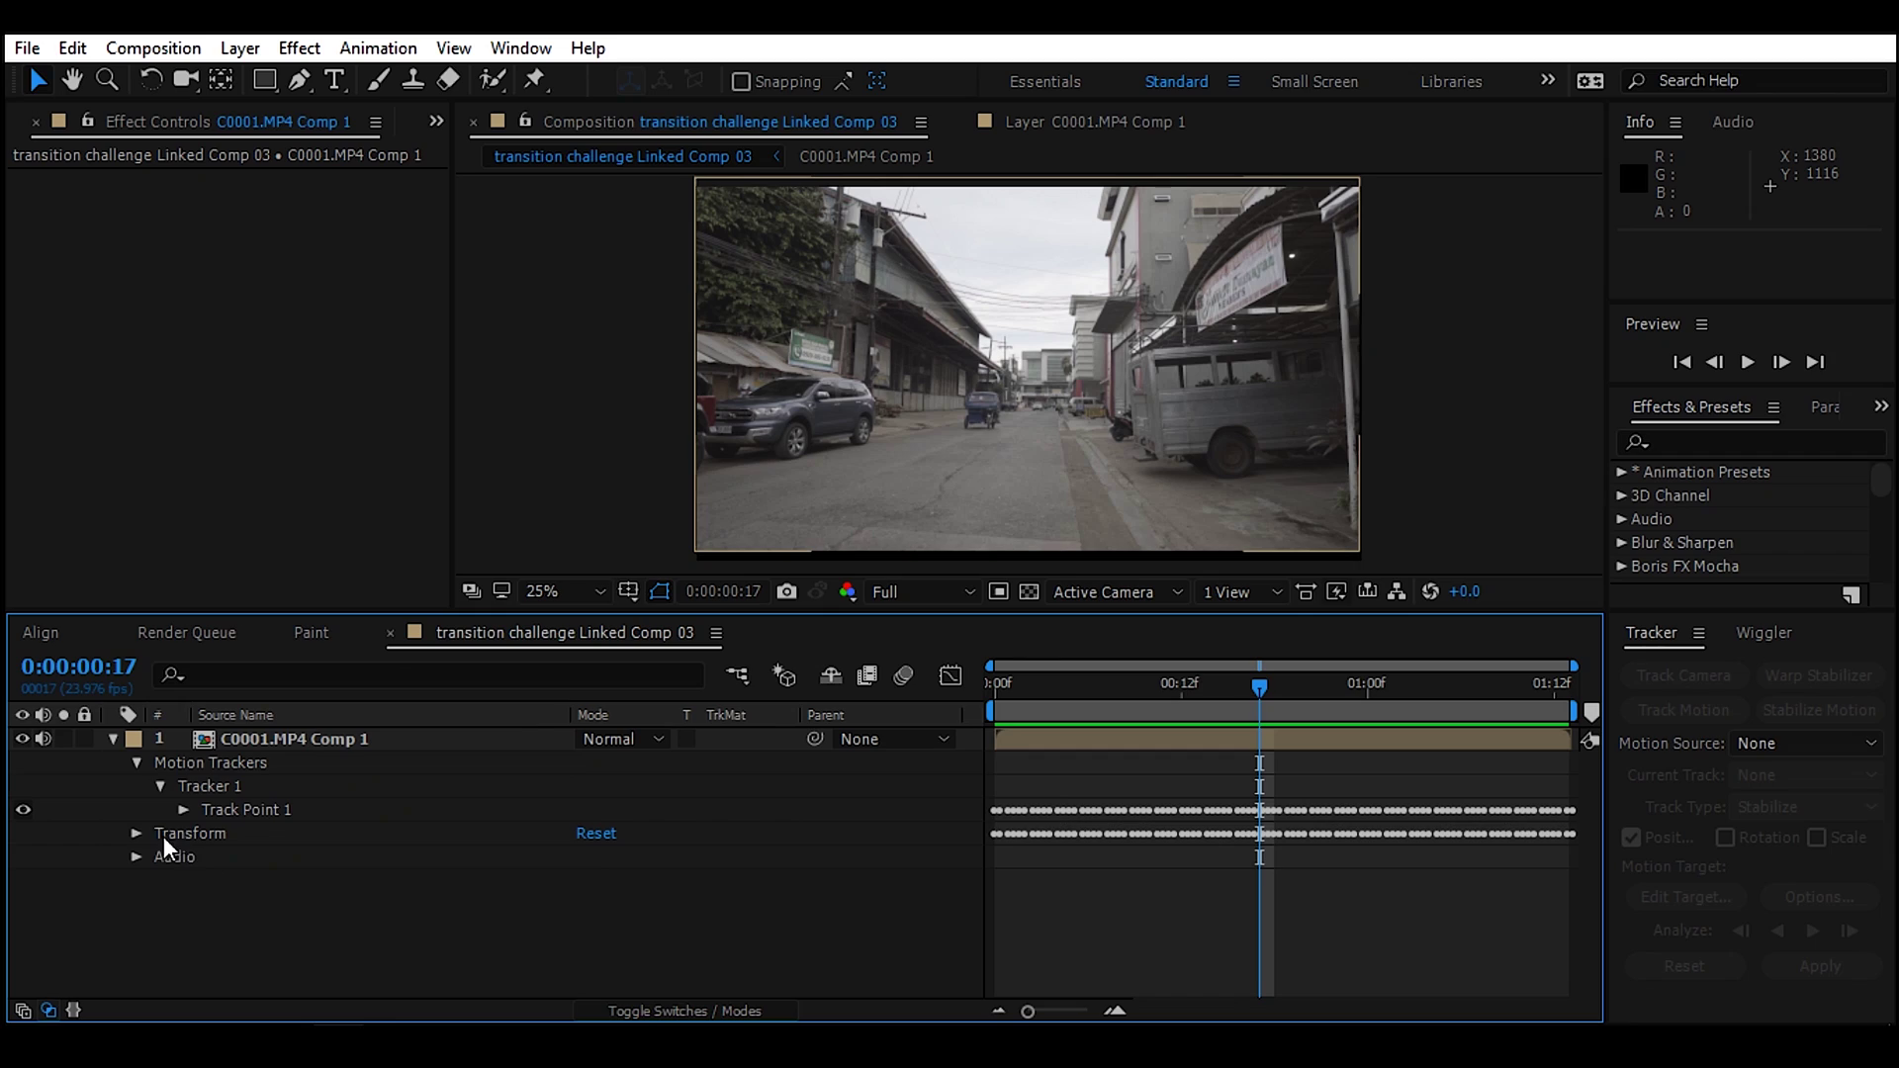
Scale the stabilized clip to 110% and lower Position Y to 549, then preview.
{"action": "left_click", "coordinate": [138, 833]}
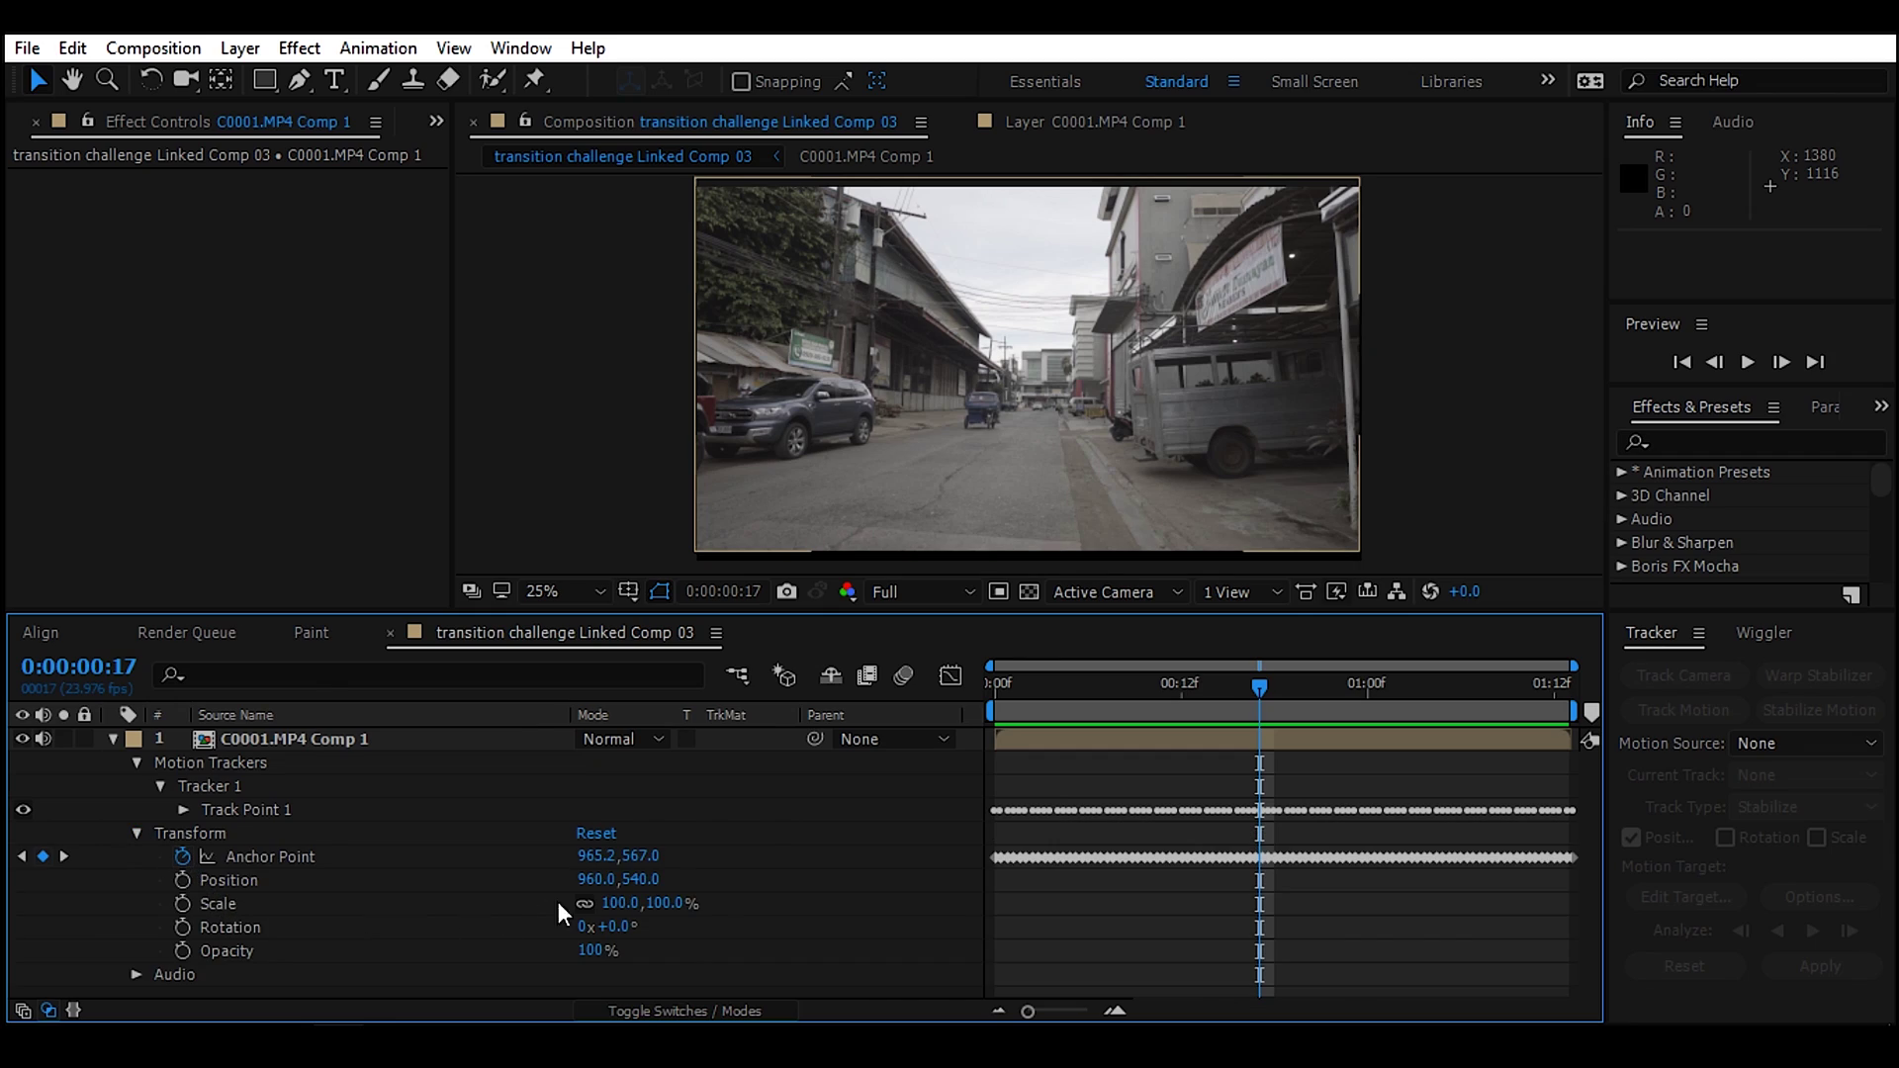
{"action": "left_click", "coordinate": [620, 903]}
{"action": "type", "text": "11"}
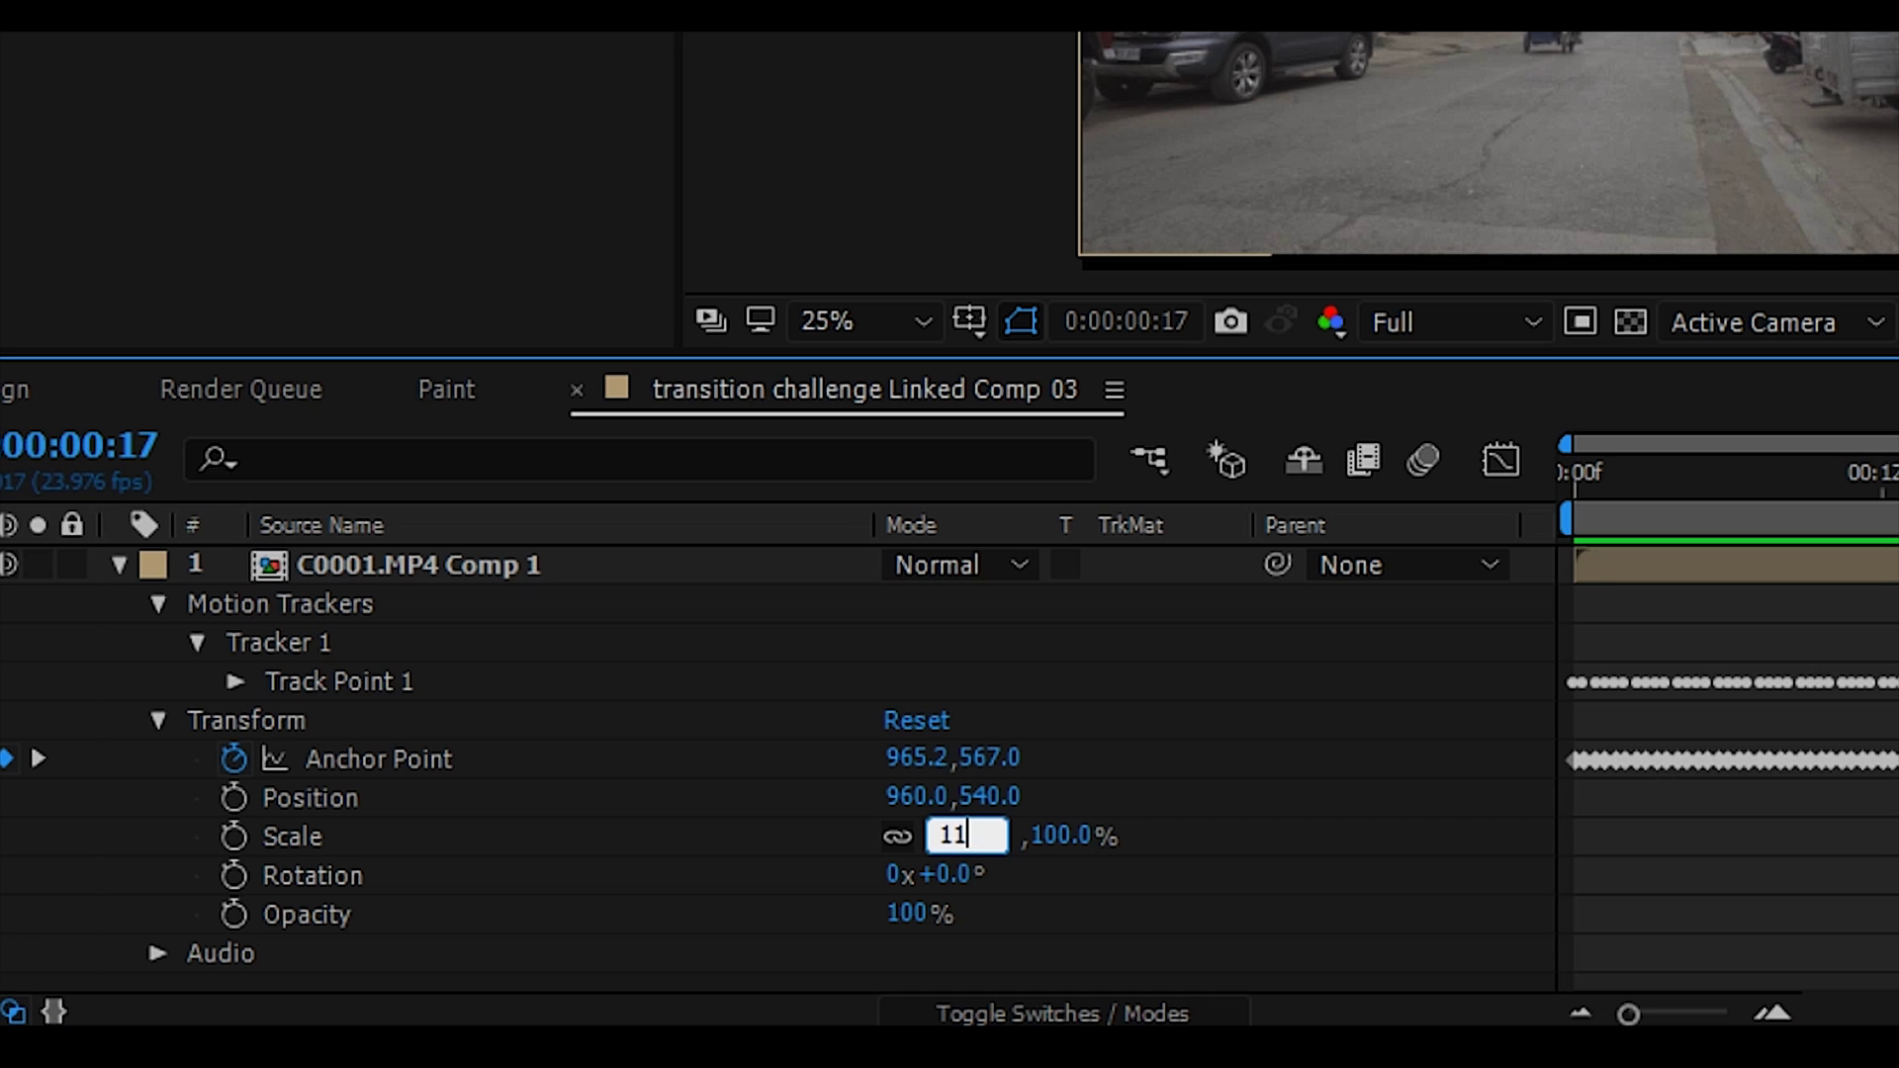
{"action": "type", "text": "0"}
{"action": "key", "text": "Return"}
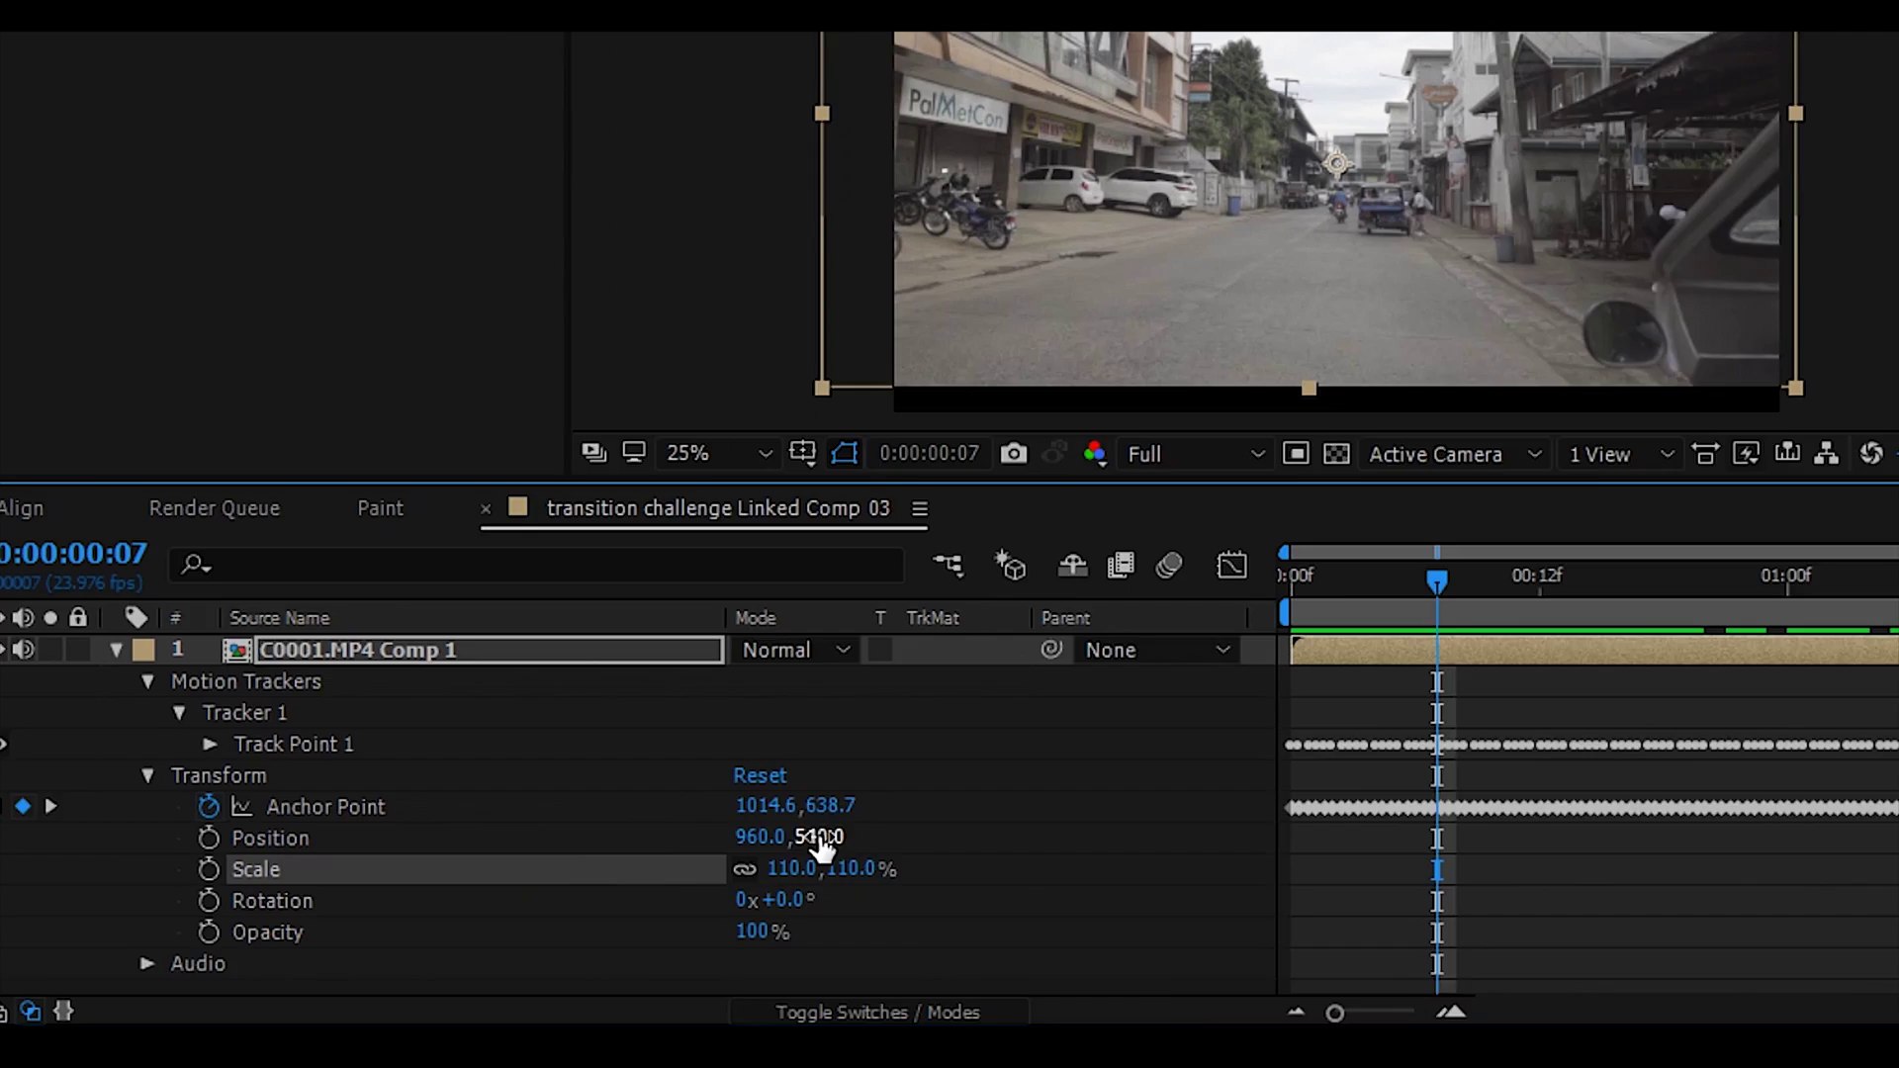
{"action": "left_click_drag", "start_coordinate": [976, 797], "coordinate": [1036, 794]}
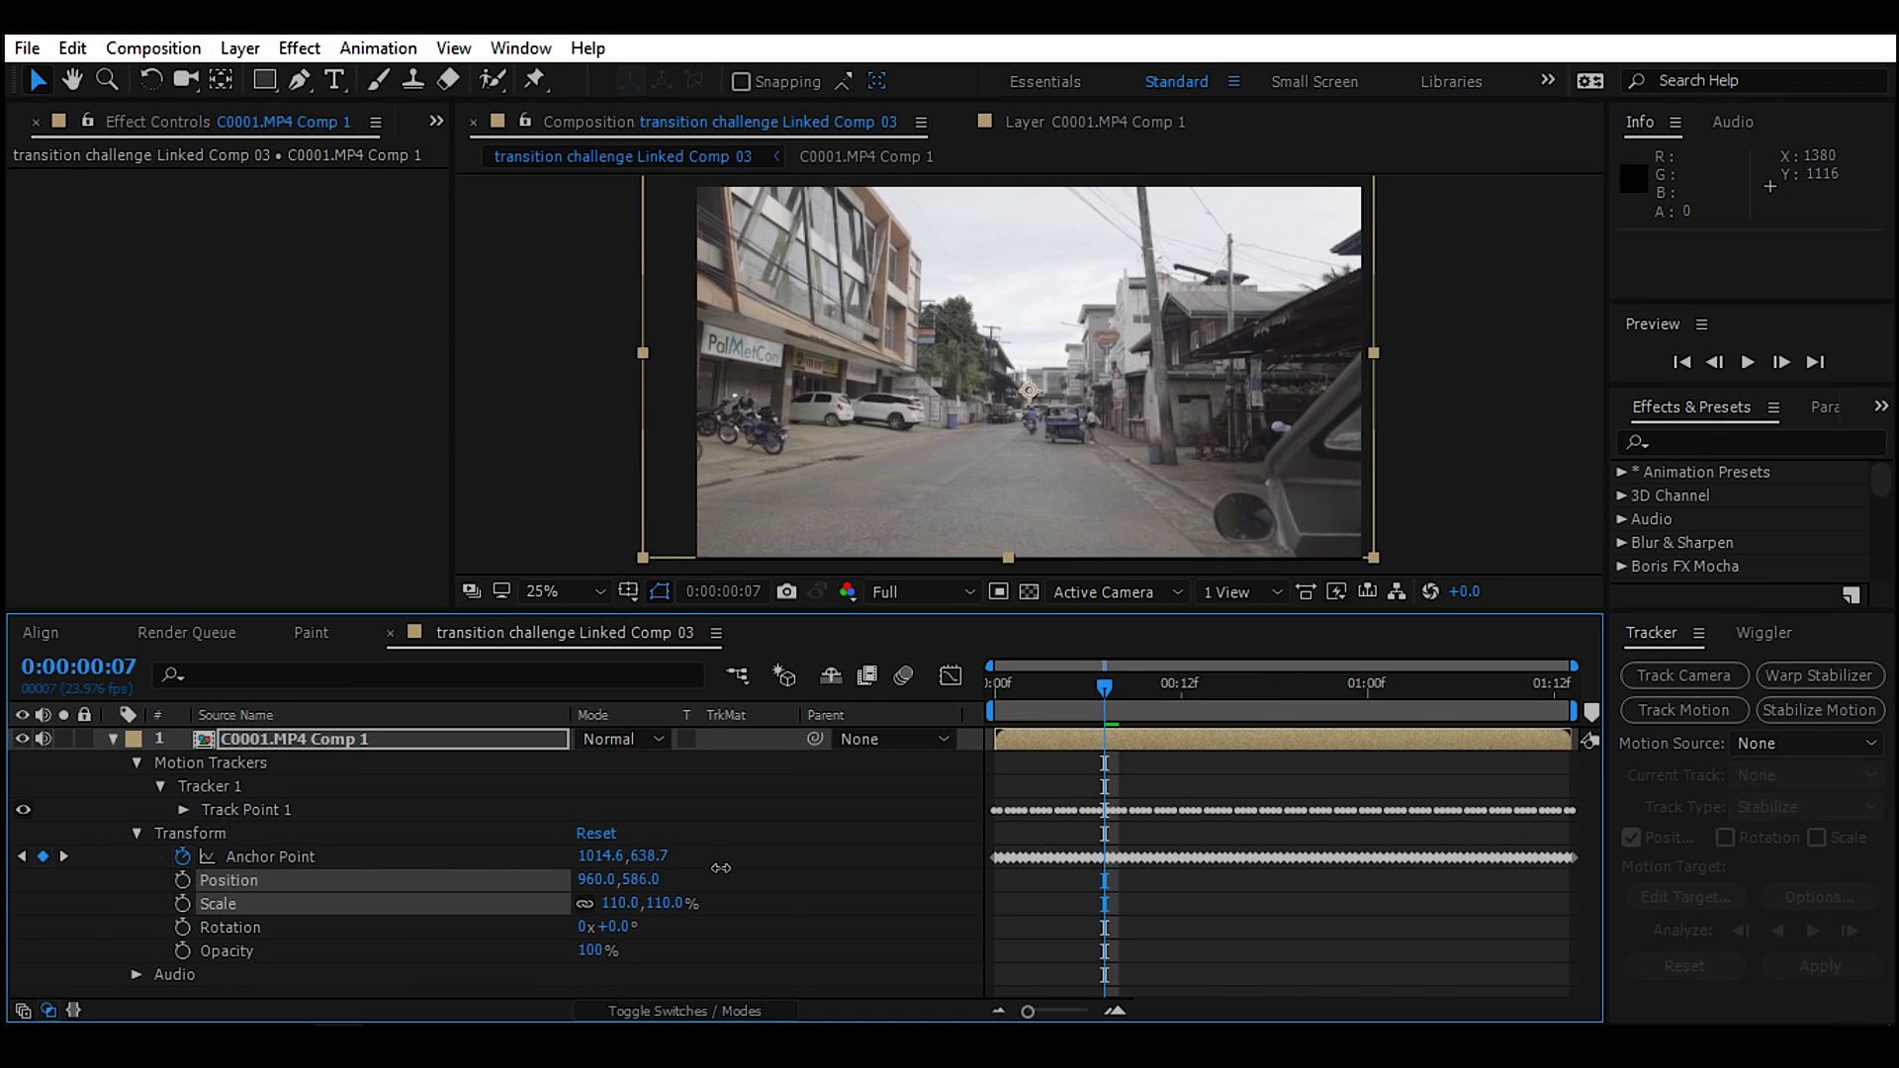
{"action": "key", "text": "space"}
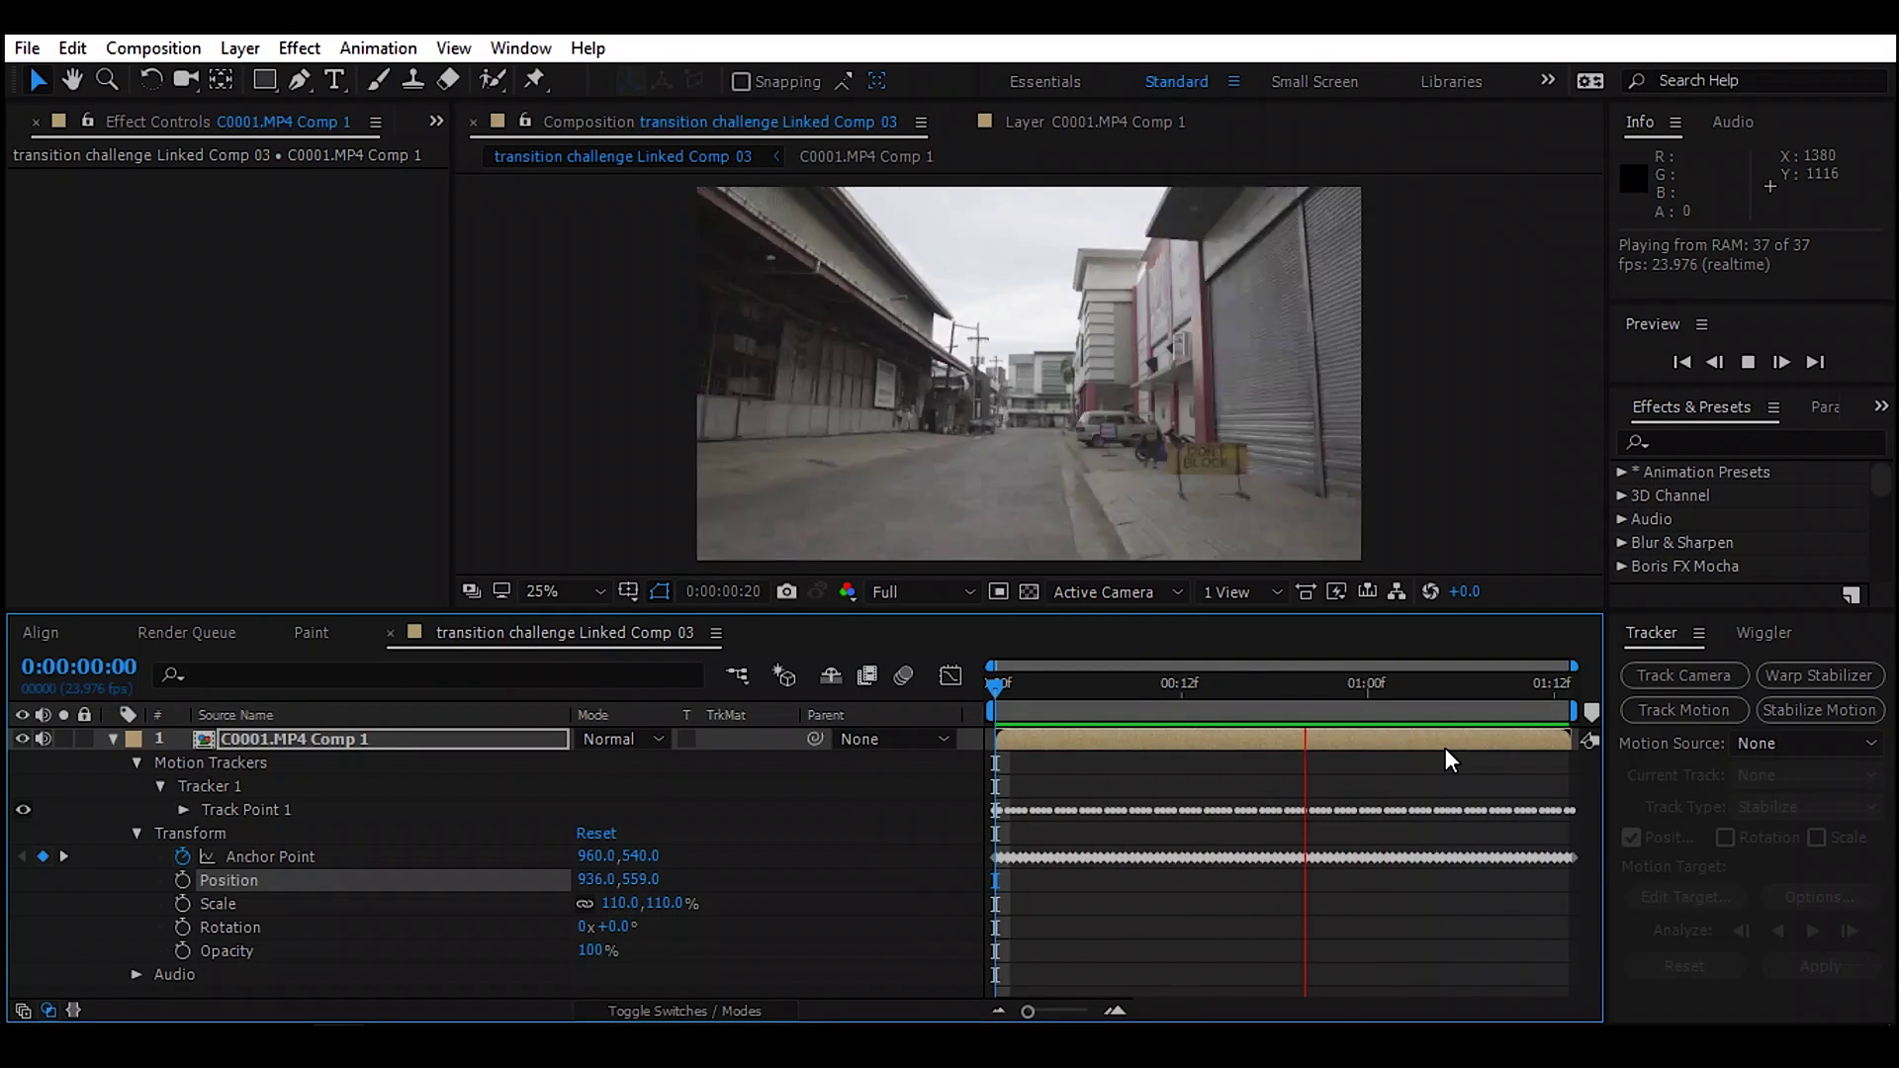
{"action": "right_click", "coordinate": [395, 895]}
Add Adjustment Layer 1 and apply CC Force Motion Blur to it, found by searching 'cc f'.
{"action": "mouse_move", "coordinate": [465, 629]}
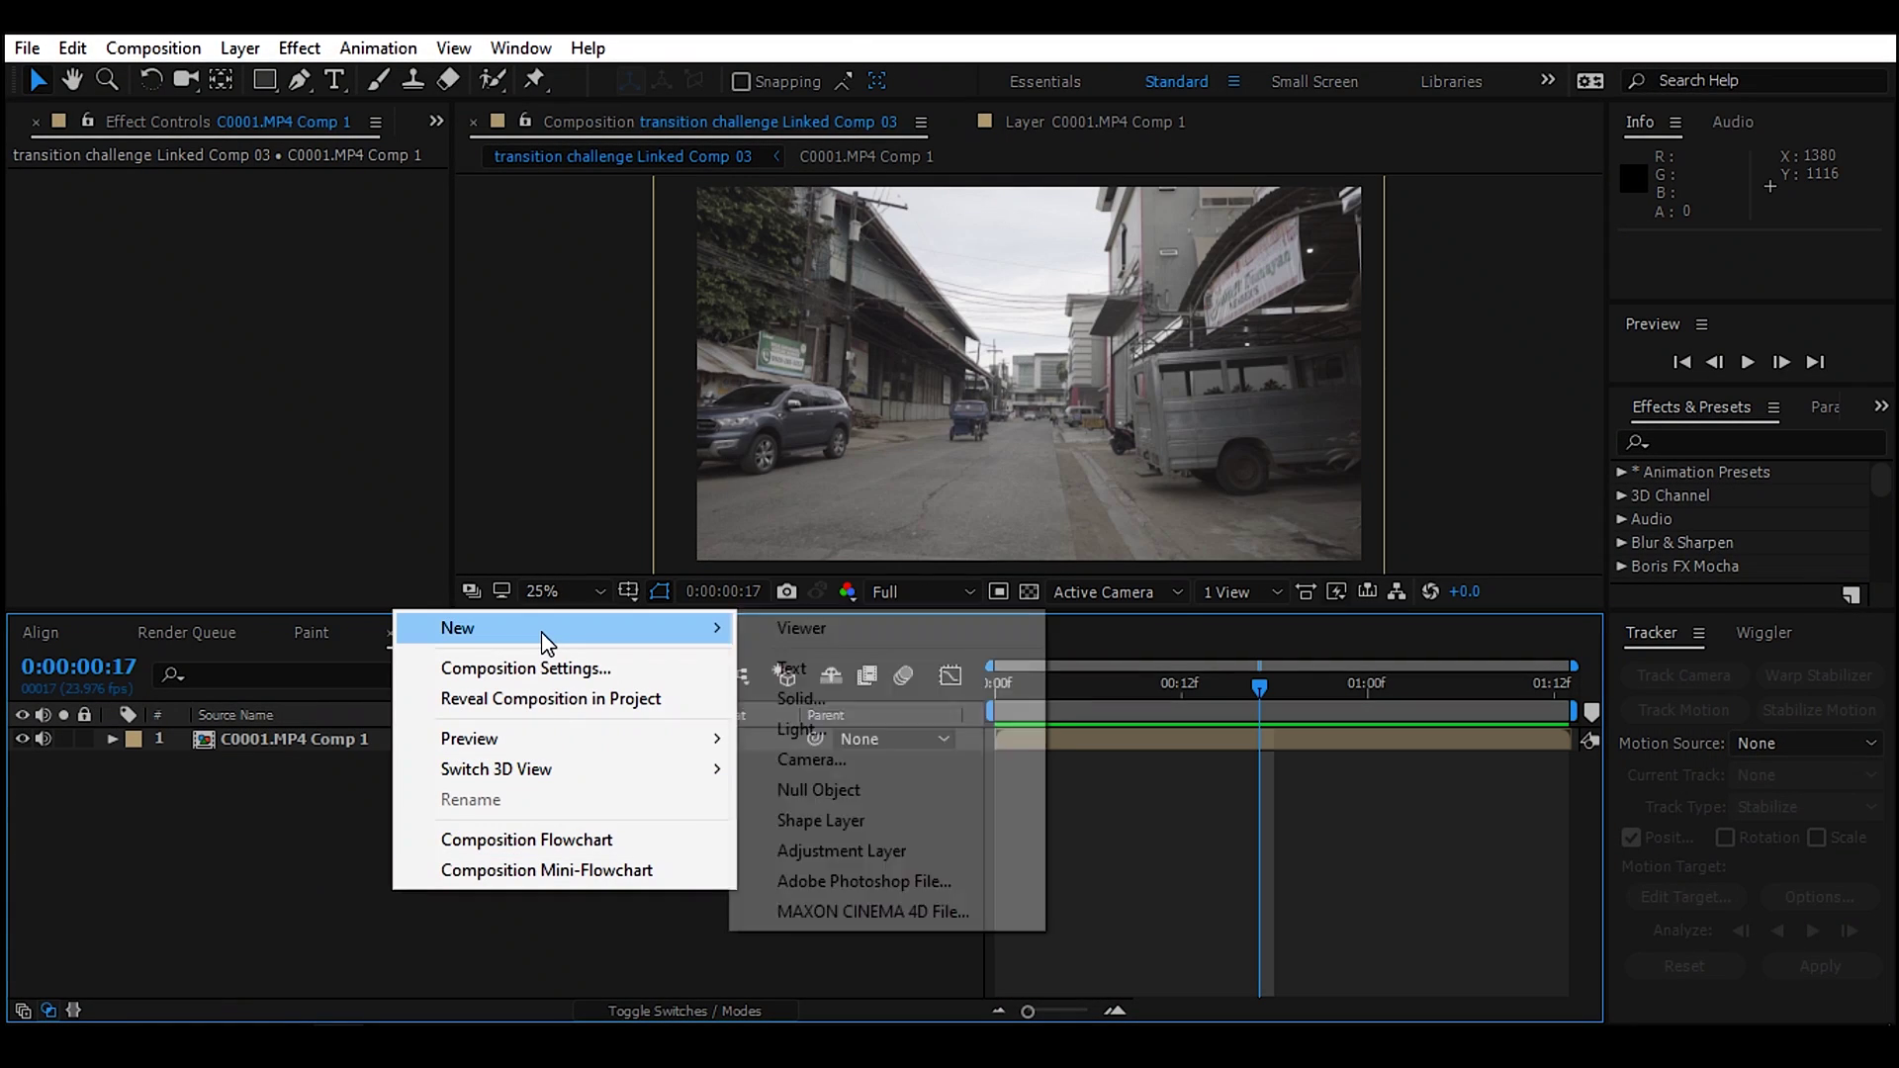
{"action": "left_click", "coordinate": [840, 857]}
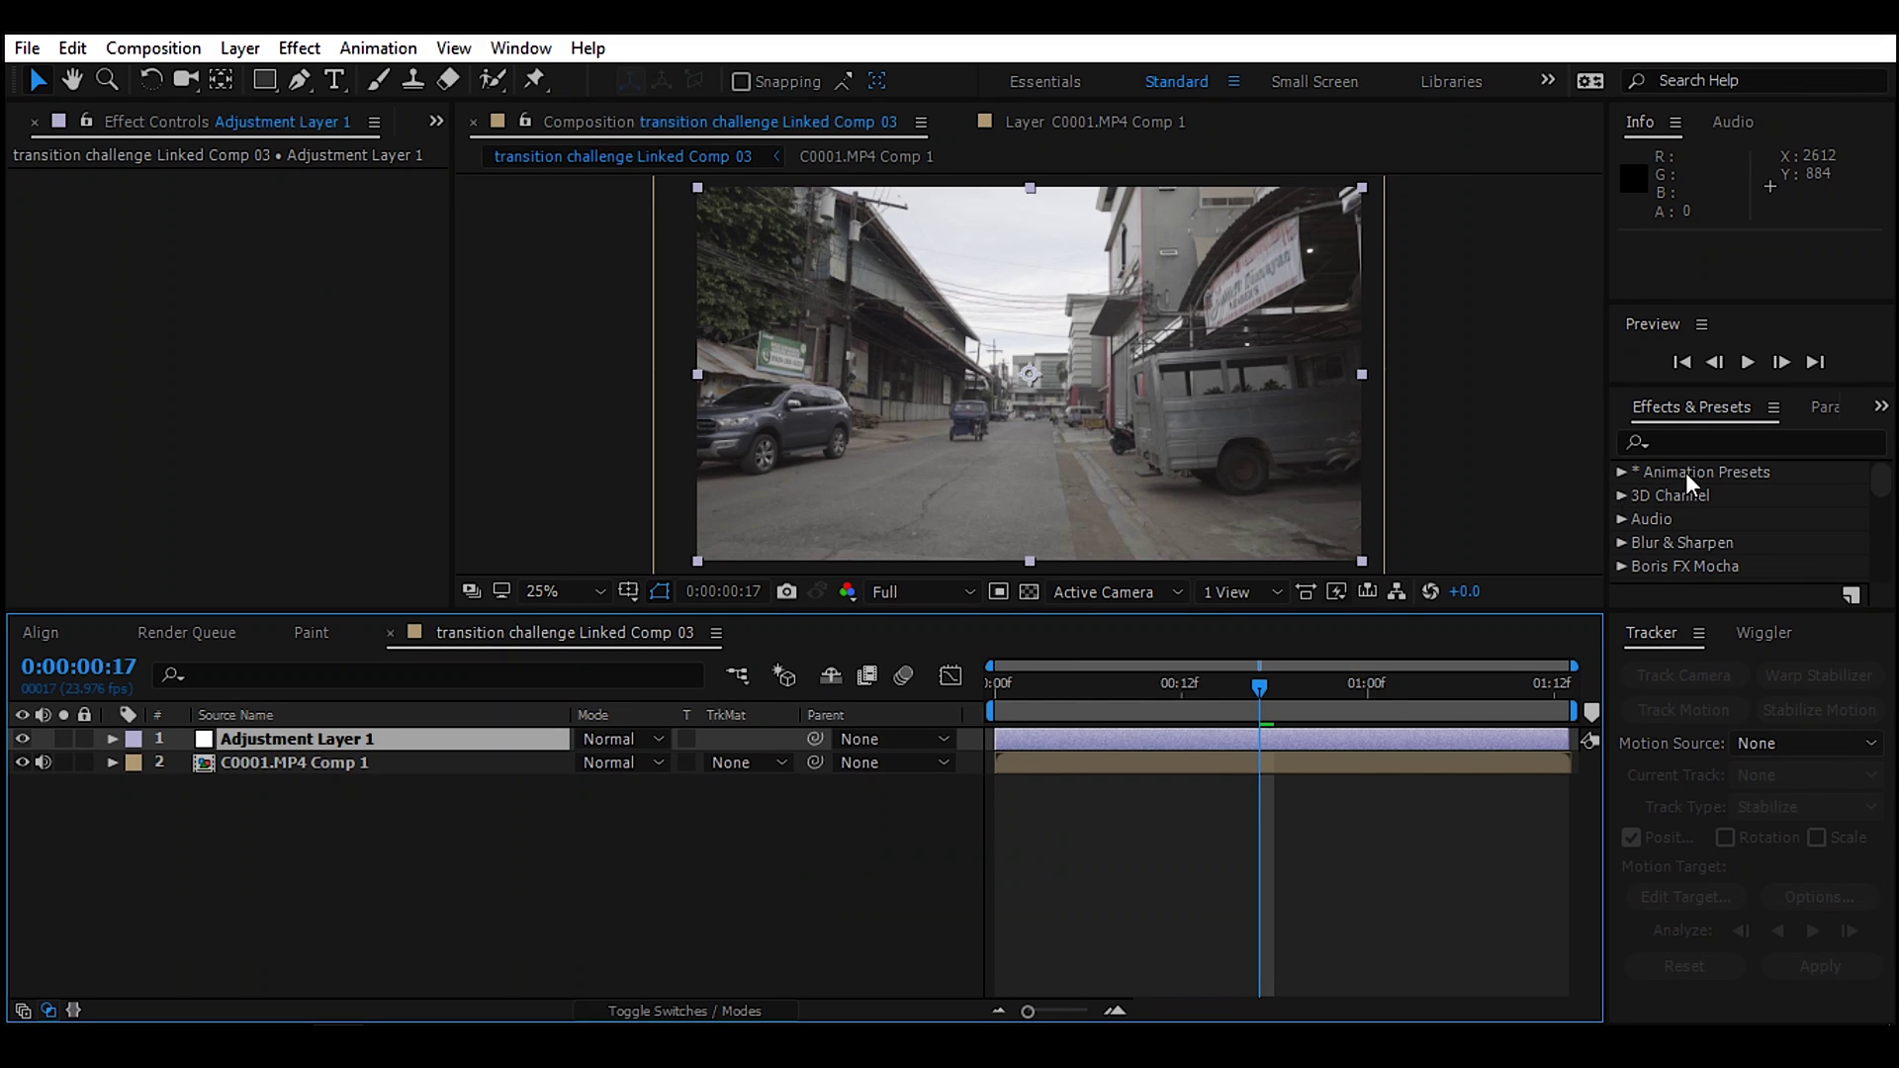
{"action": "left_click", "coordinate": [1702, 443]}
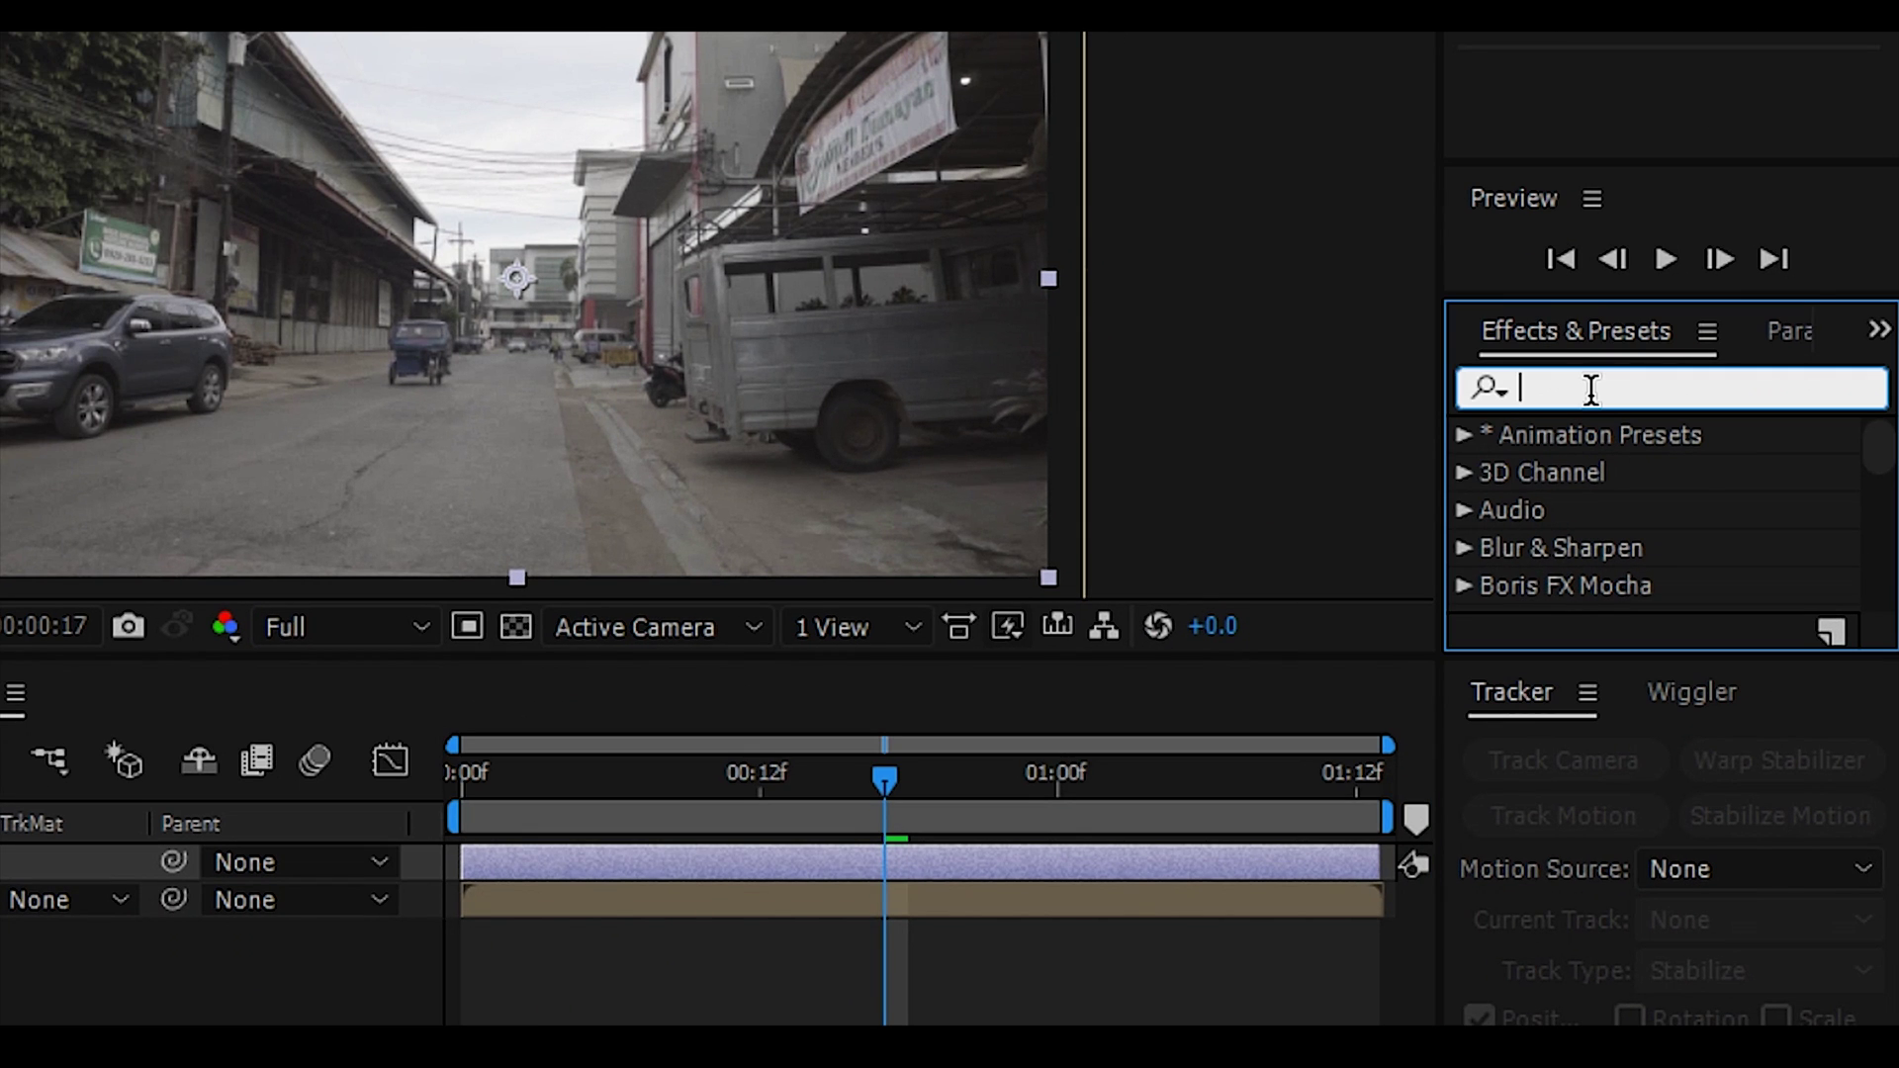
{"action": "type", "text": "cc f"}
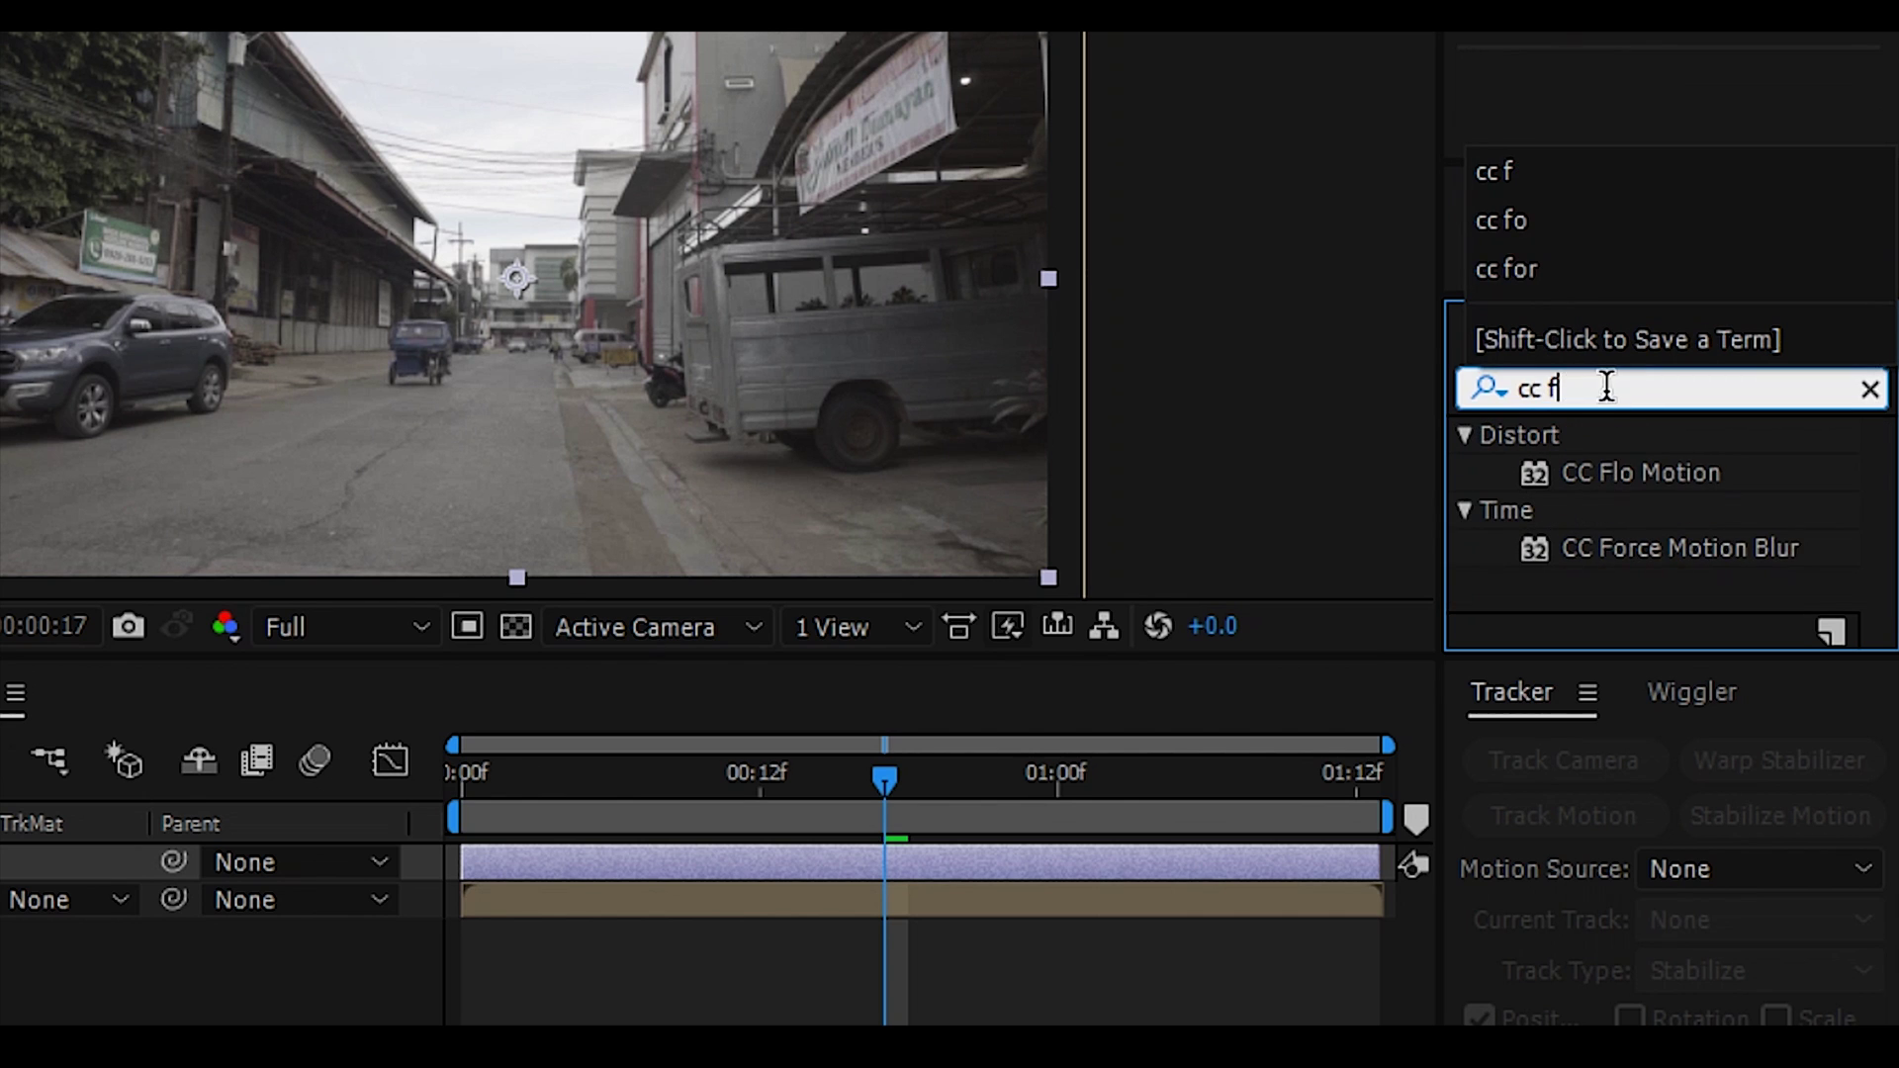
{"action": "left_click", "coordinate": [1709, 557]}
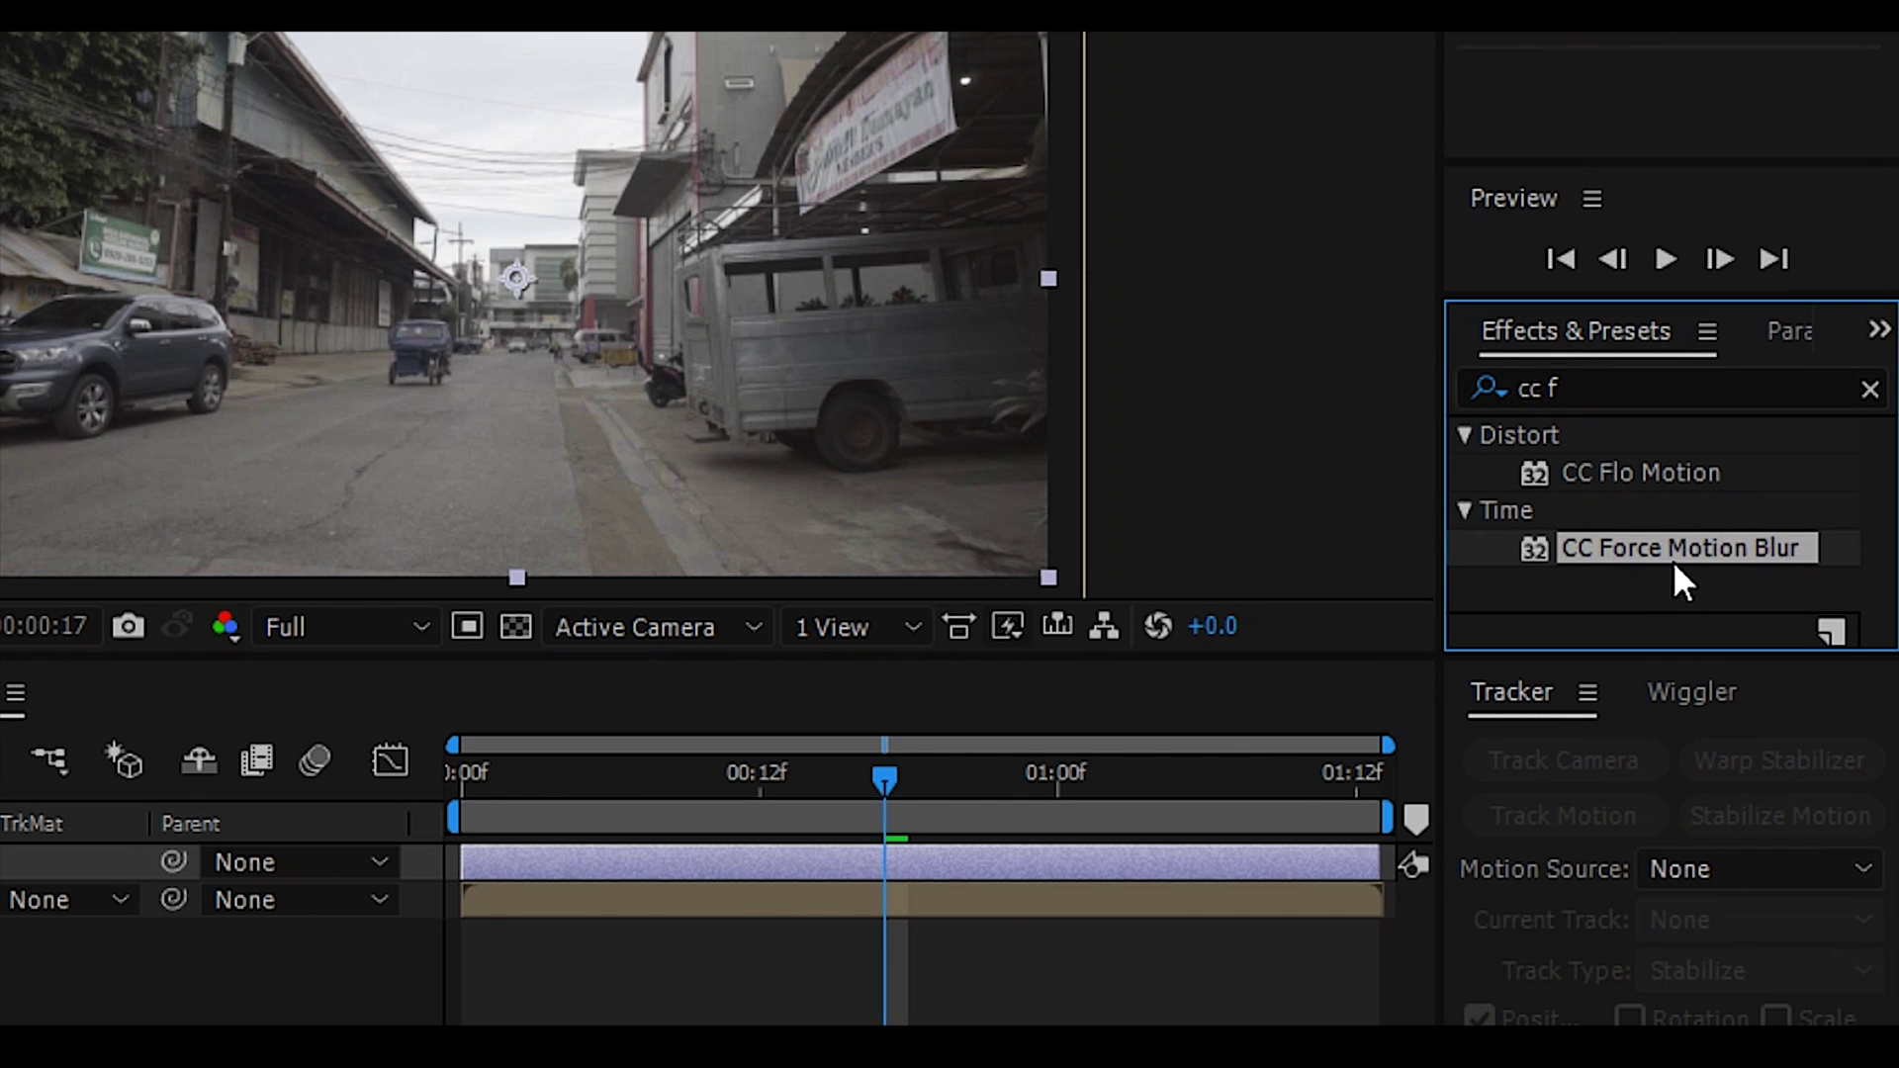
{"action": "left_click_drag", "start_coordinate": [1684, 554], "coordinate": [1116, 770]}
{"action": "left_click_drag", "start_coordinate": [991, 861], "coordinate": [991, 860]}
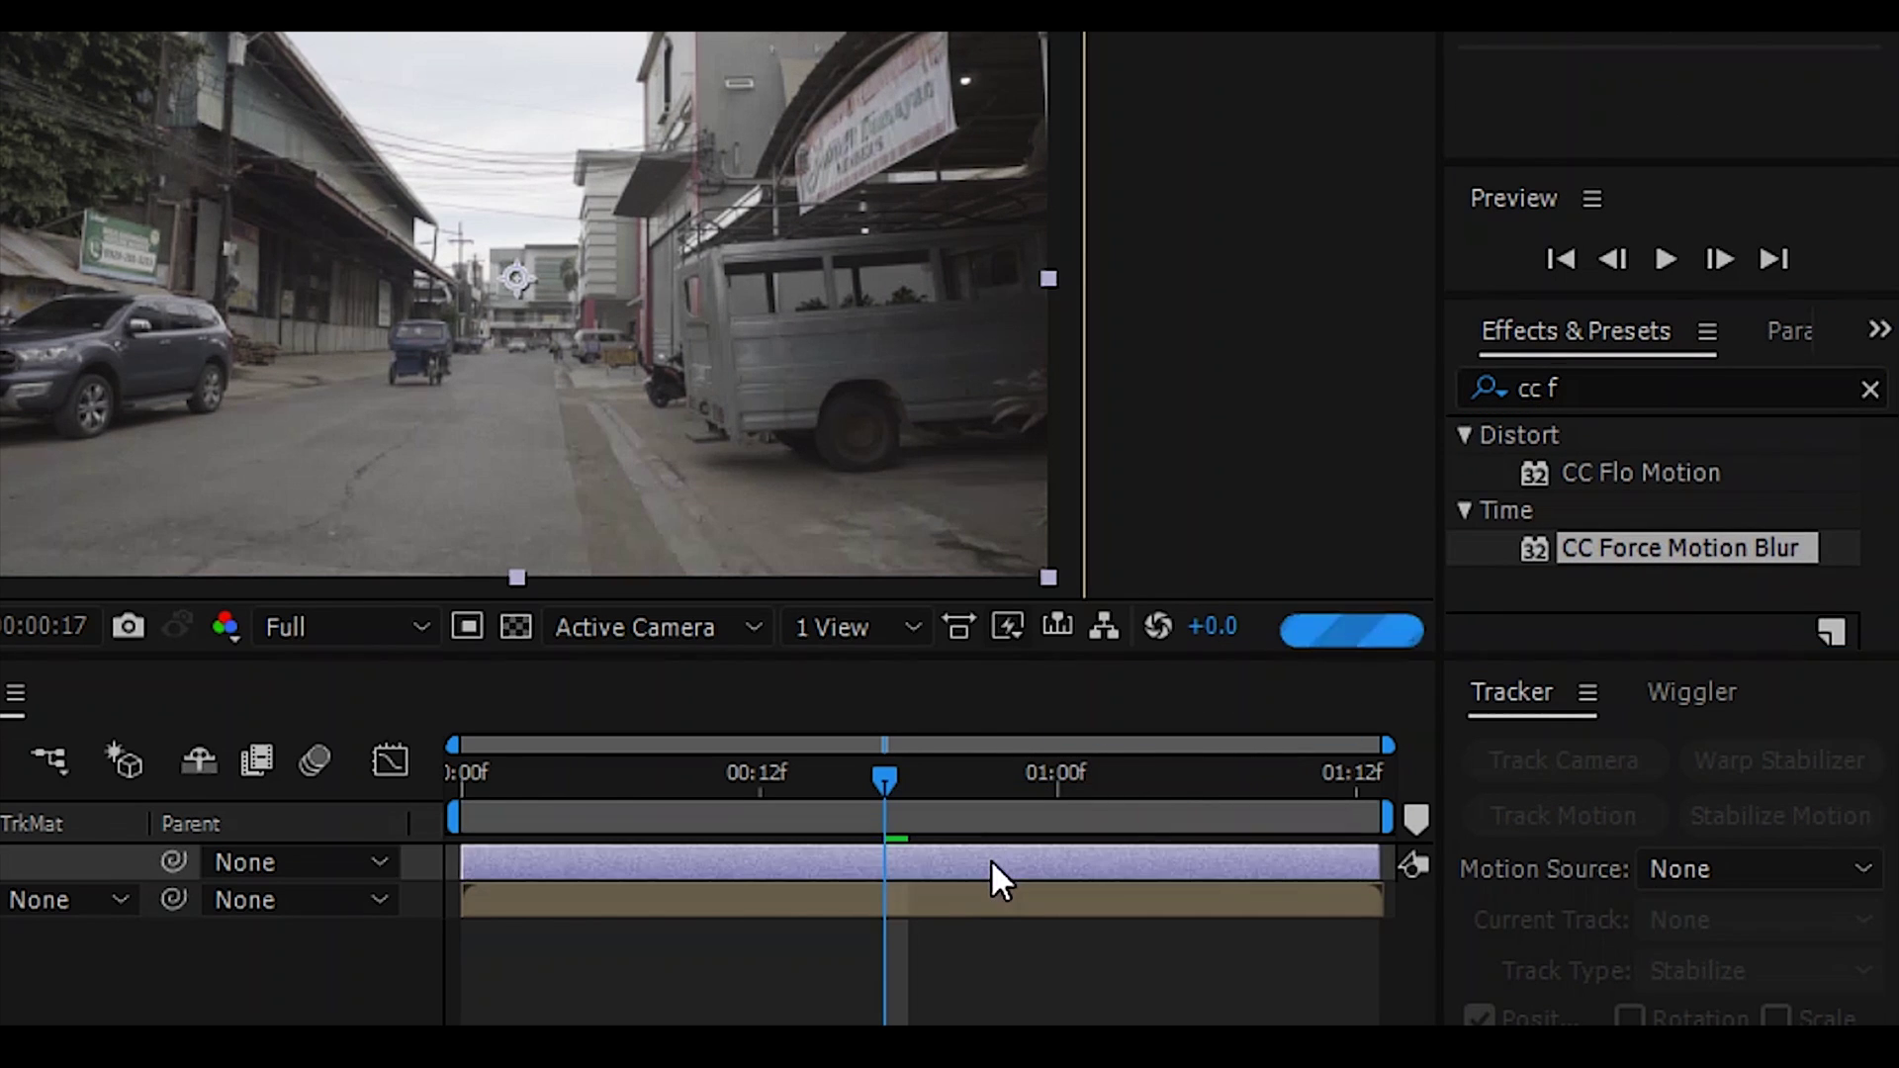